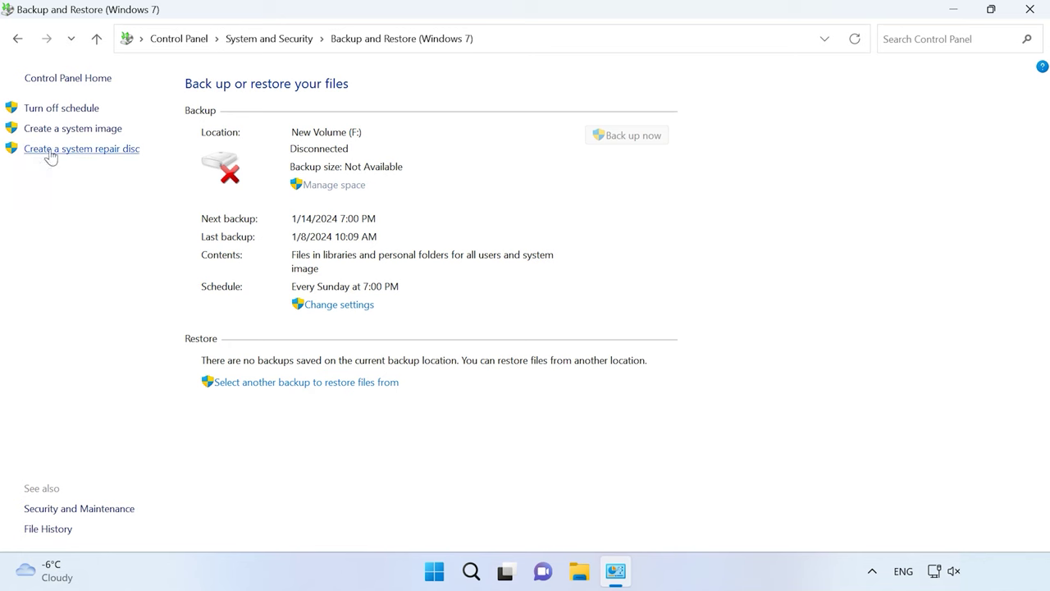
Start creating a system image and choose the hard disk New Volume (D:) as the backup location
left_click(85, 129)
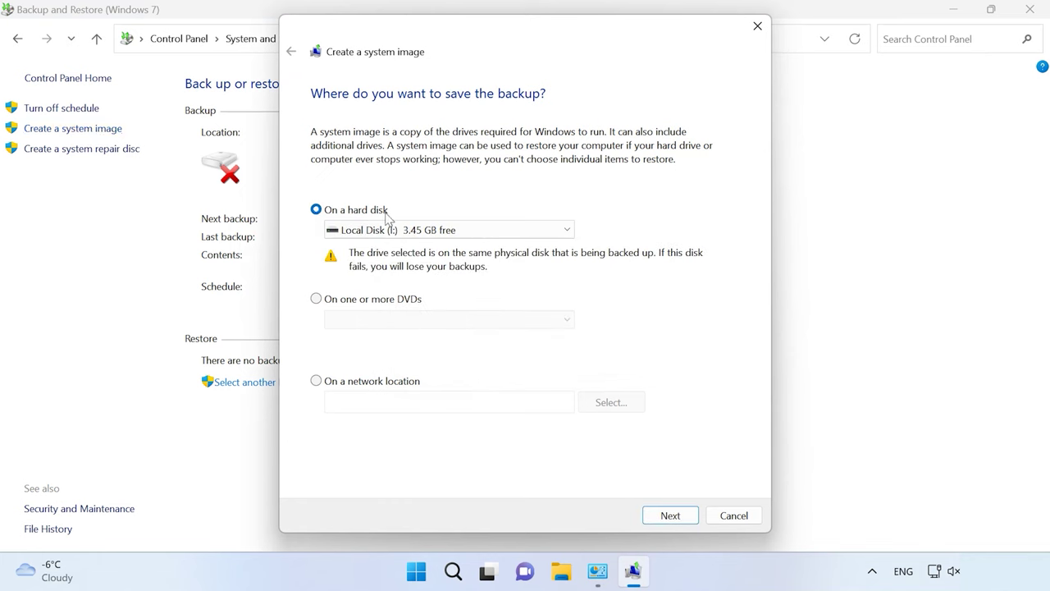
left_click(555, 230)
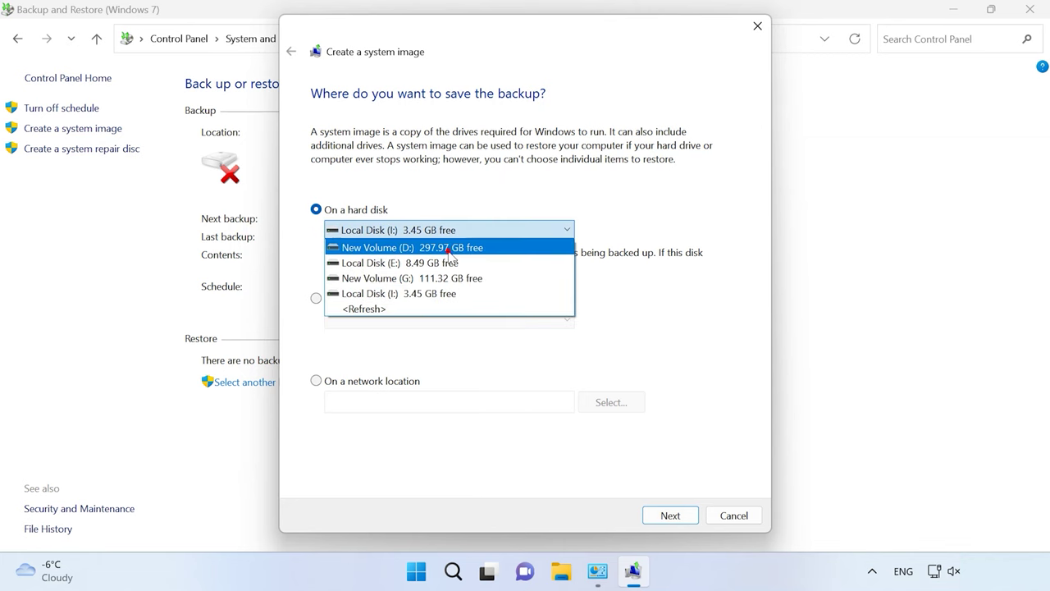
left_click(449, 250)
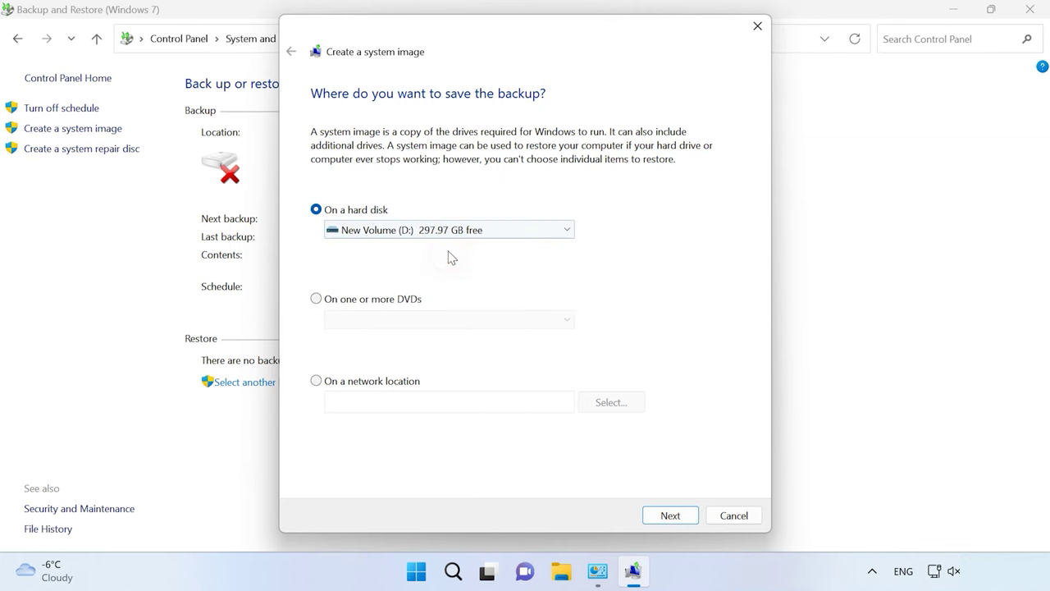
left_click(679, 522)
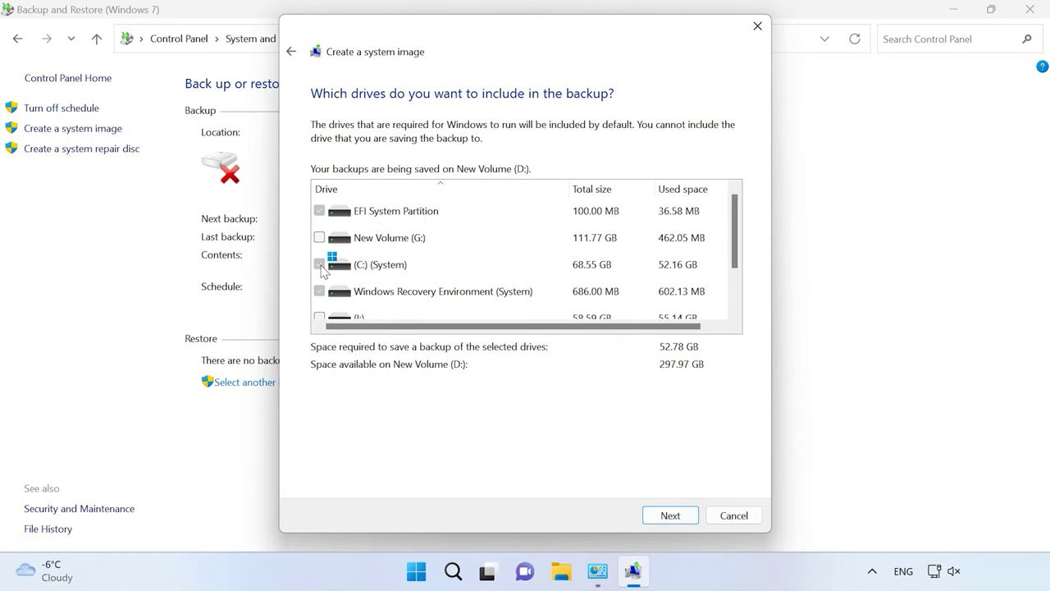
scroll(383, 274, "down", 1)
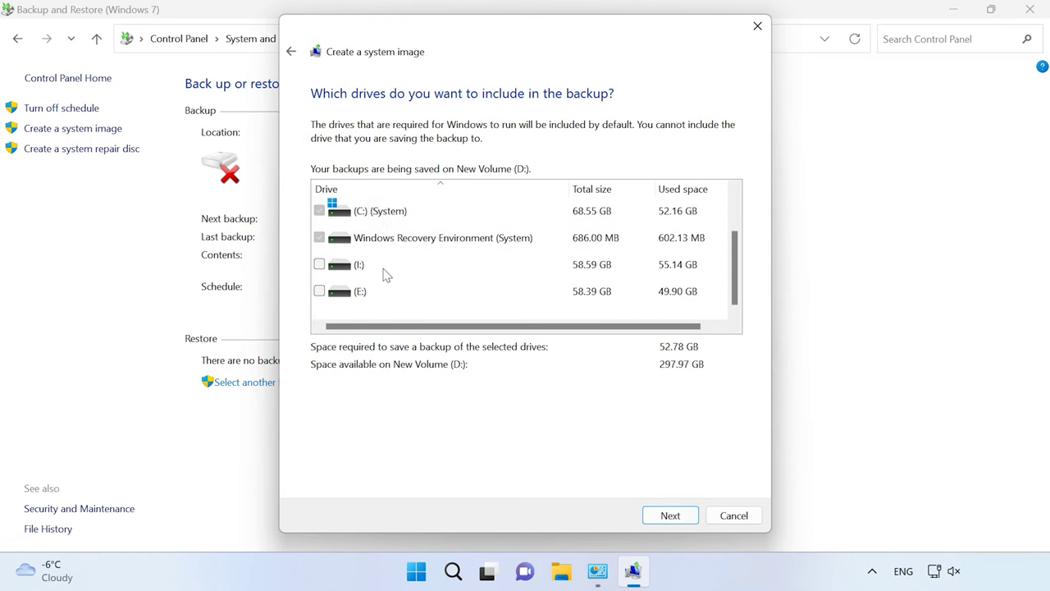
left_click(353, 274)
left_click(319, 265)
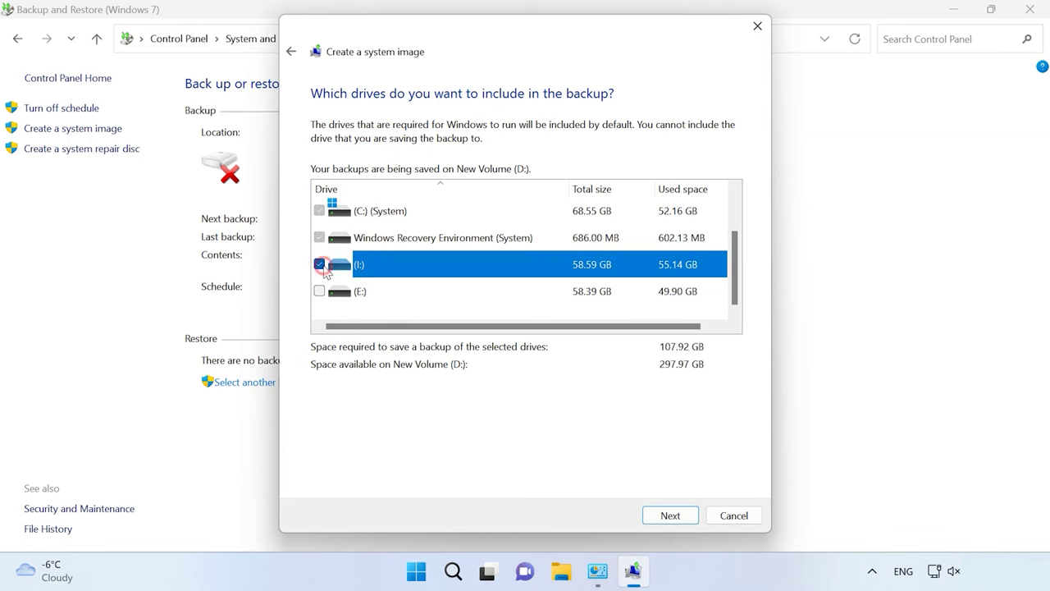
left_click(320, 264)
left_click(319, 291)
left_click(319, 291)
scroll(321, 283, "up", 1)
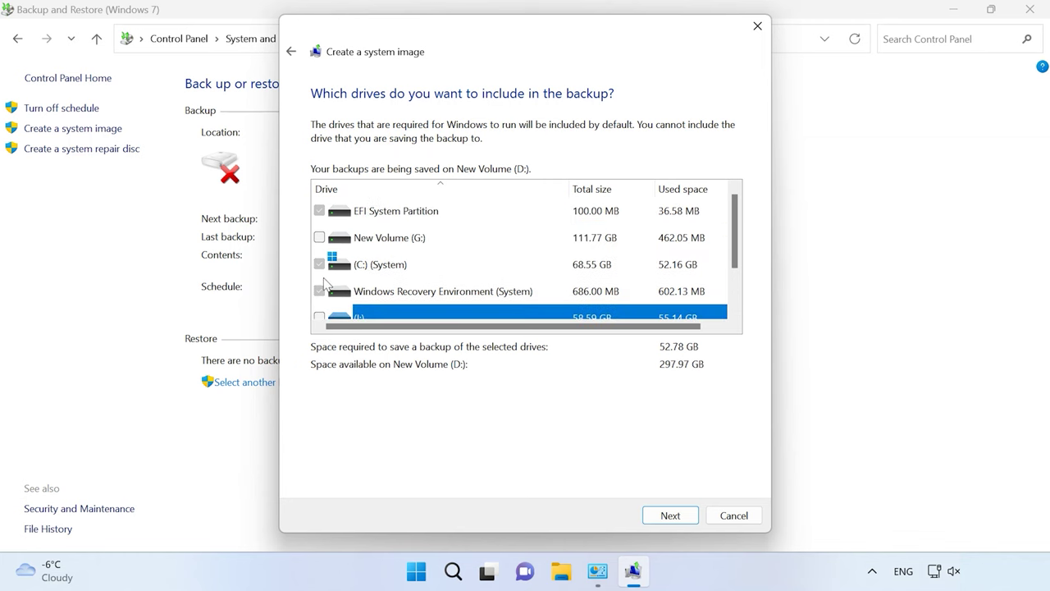
Run the system image backup with only the required system drives and decline creating a system repair disc
left_click(389, 273)
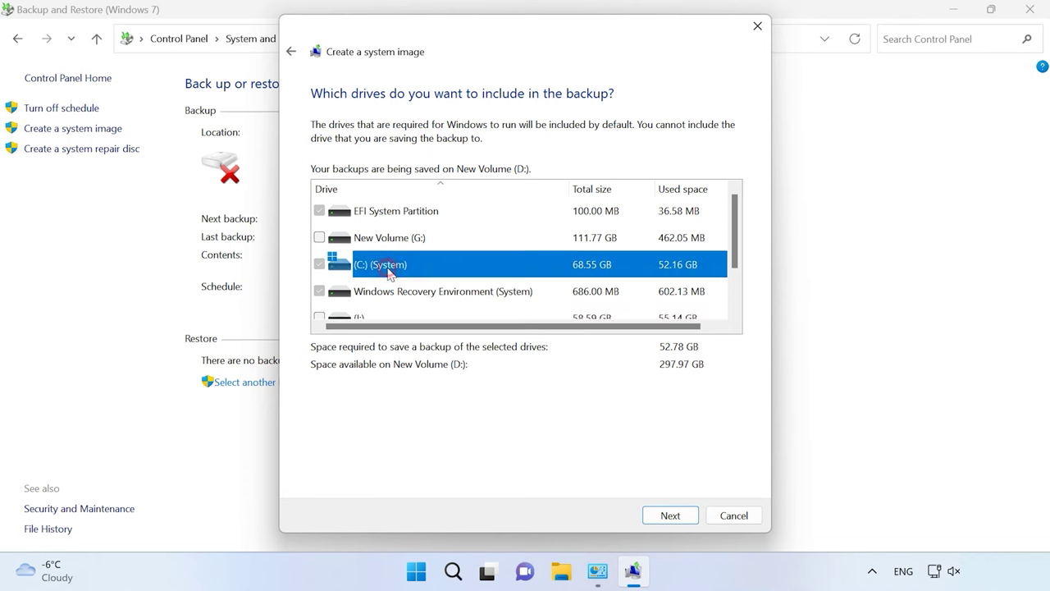
left_click(680, 522)
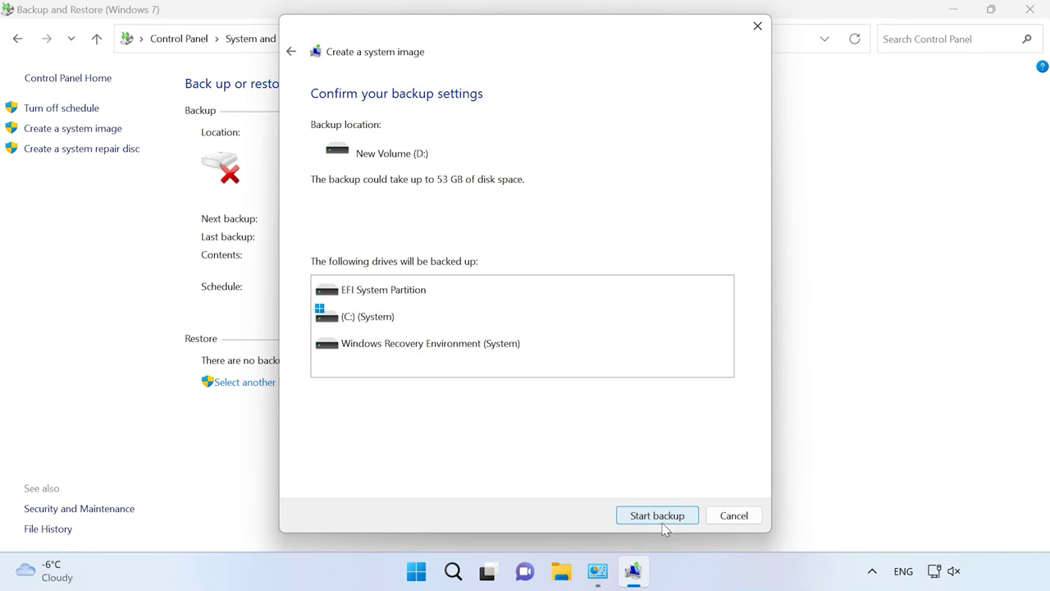
left_click(659, 516)
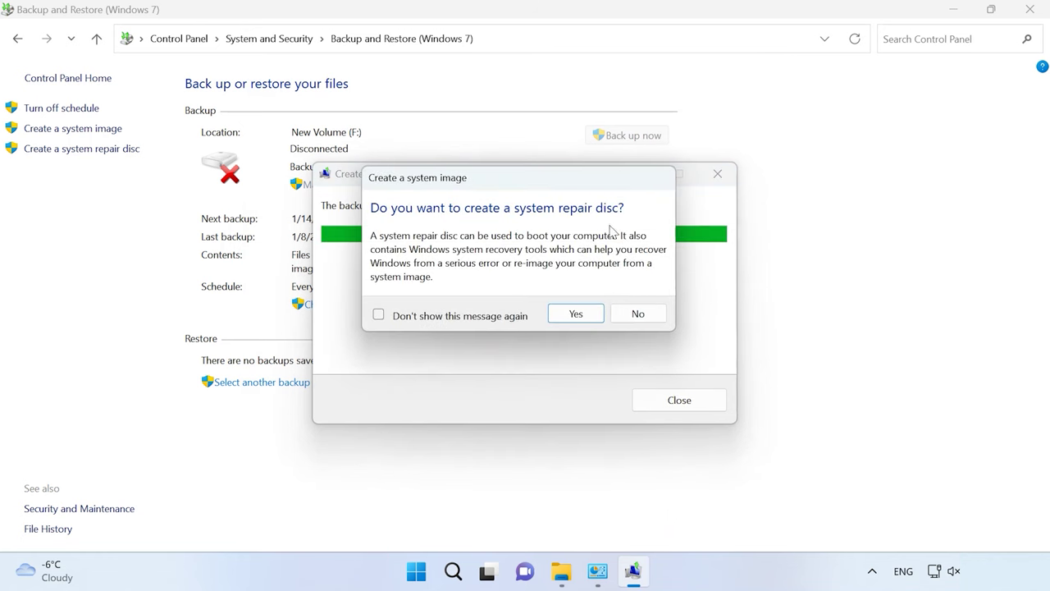
left_click(635, 317)
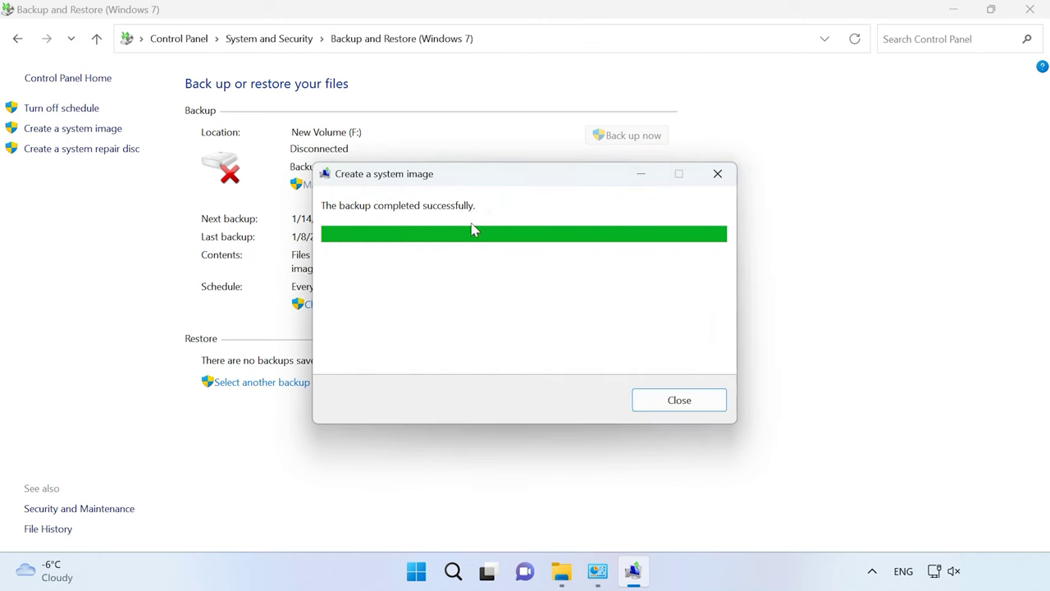
left_click(677, 401)
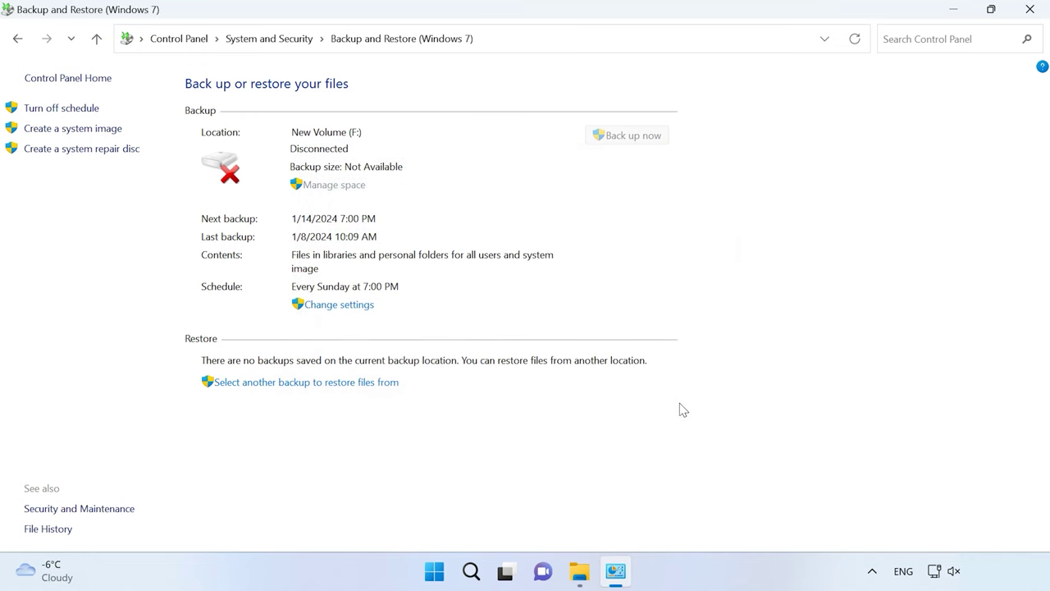
Switch to File Explorer and open the WindowsImageBackup folder on New Volume (D:), granting permanent access to it
left_click(578, 572)
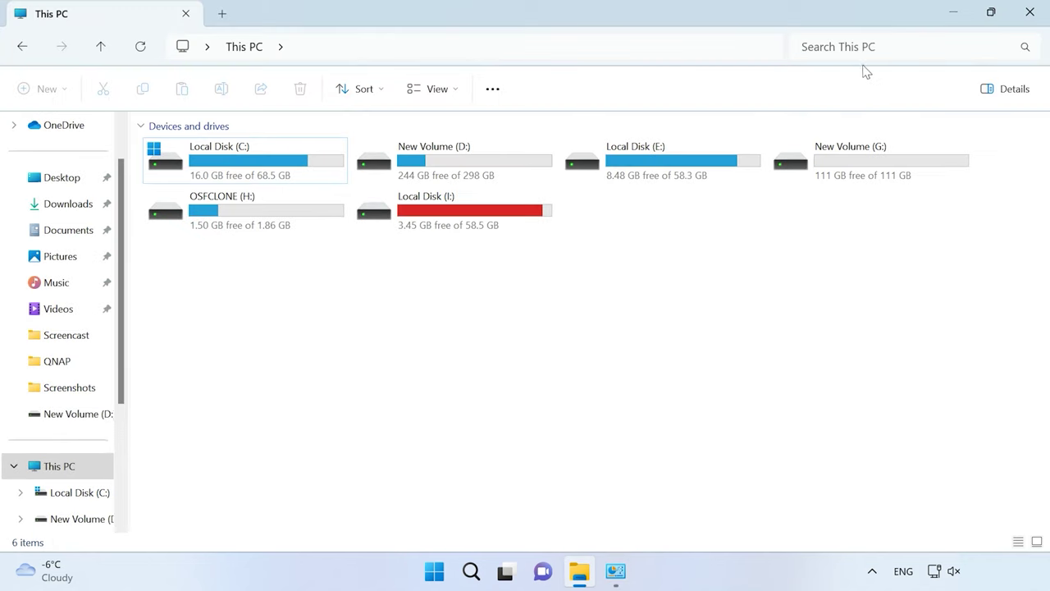
double_click(481, 170)
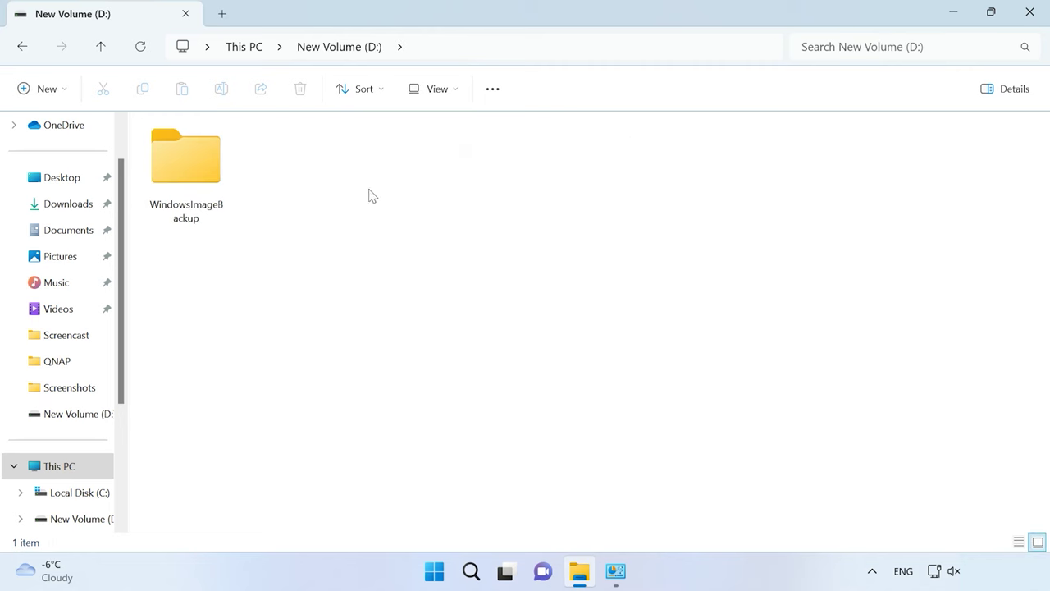
left_click(187, 212)
double_click(192, 210)
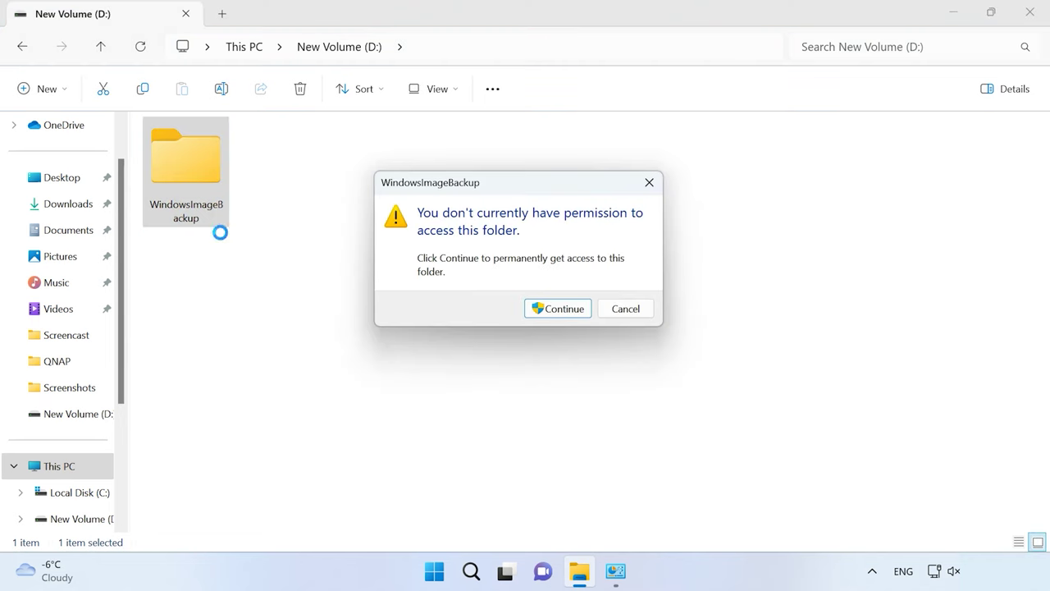
left_click(584, 314)
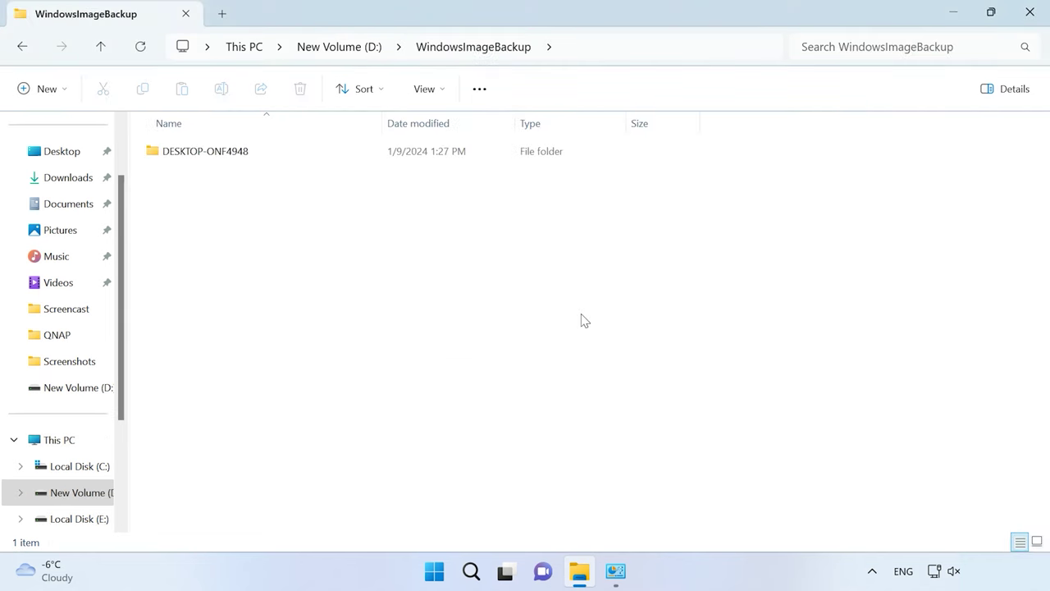
double_click(206, 151)
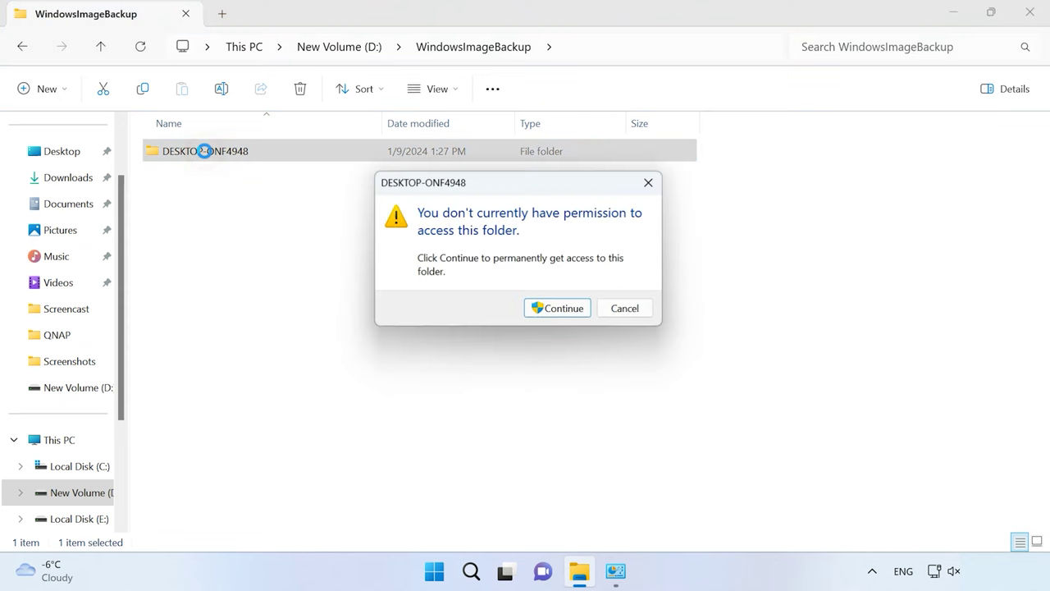
left_click(553, 310)
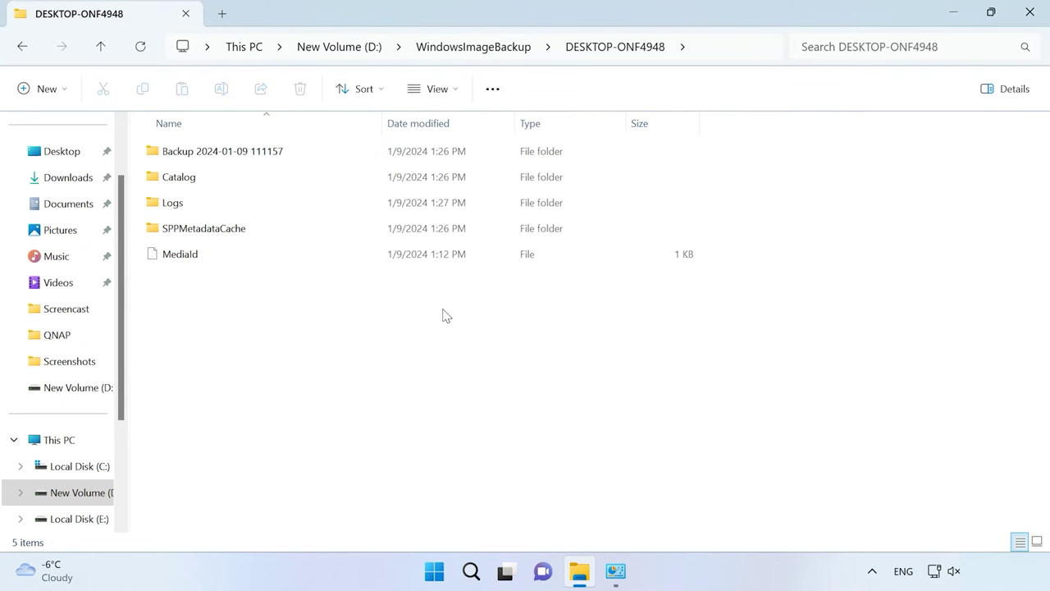
double_click(232, 153)
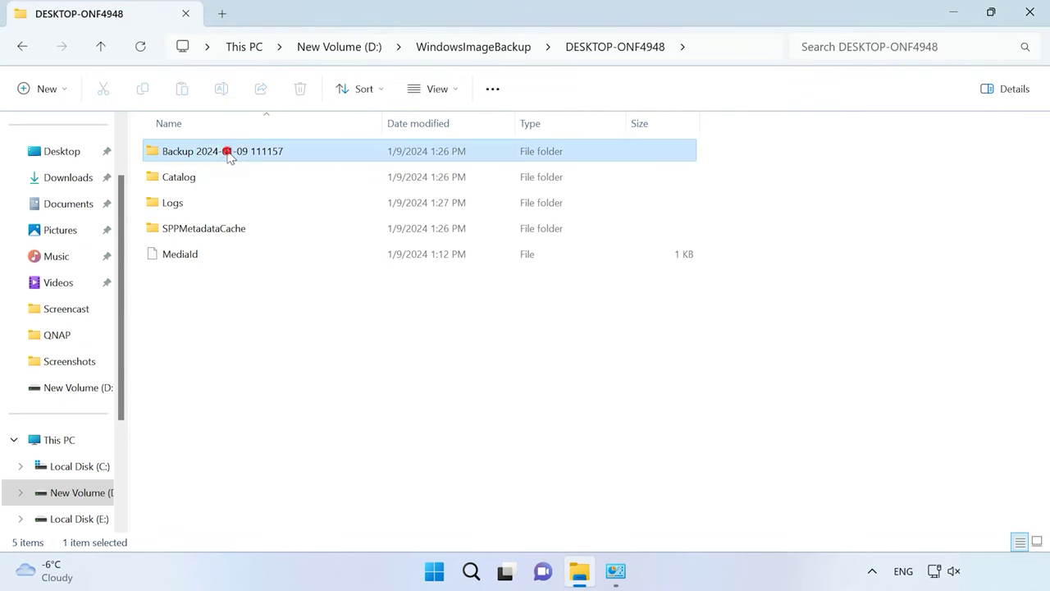
left_click(576, 309)
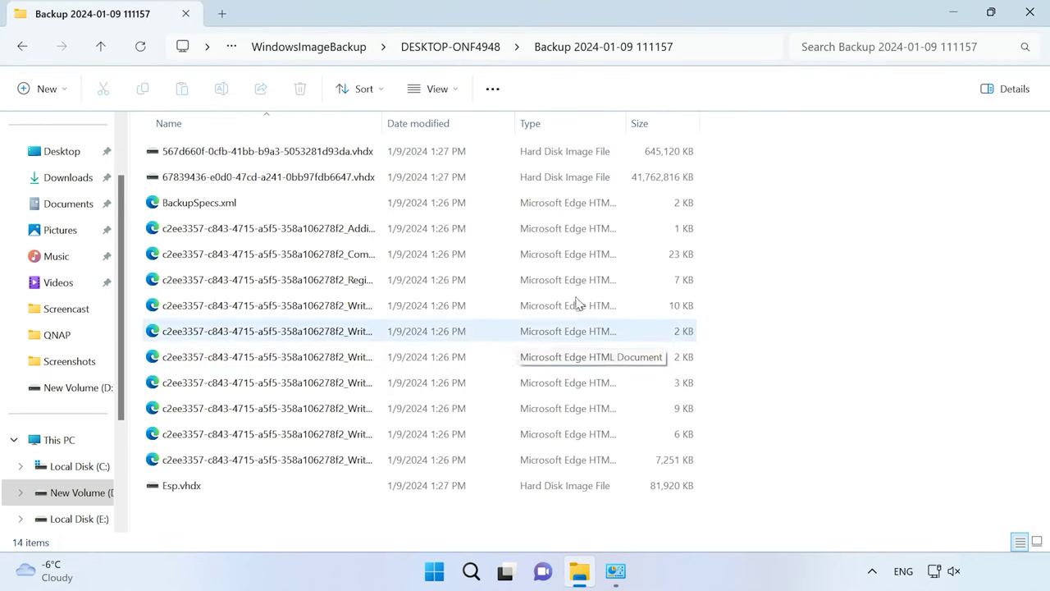
left_click(206, 178)
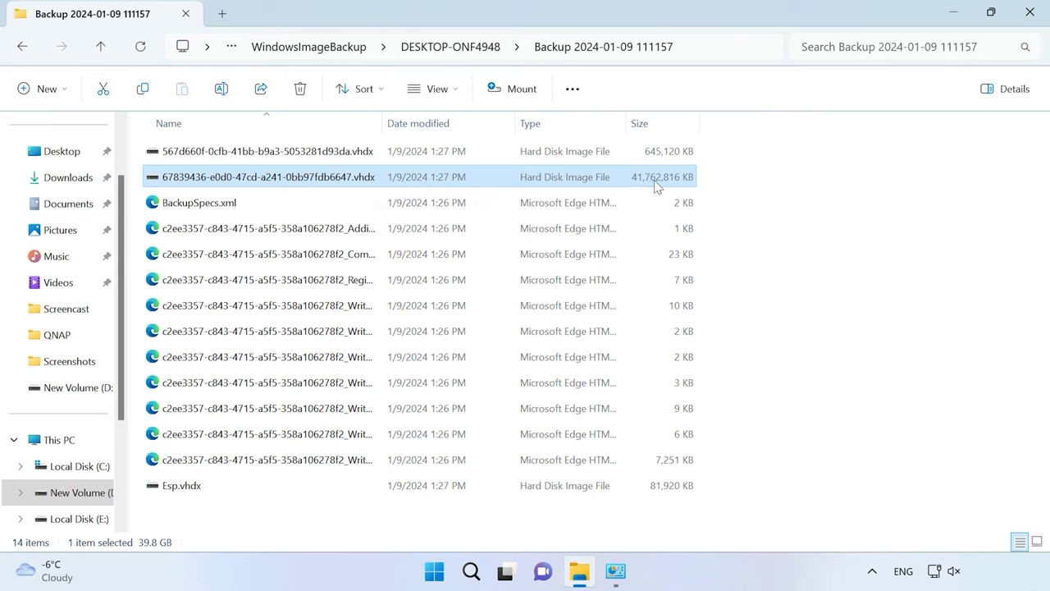
Open Command Prompt as administrator and maximize its window
left_click(39, 440)
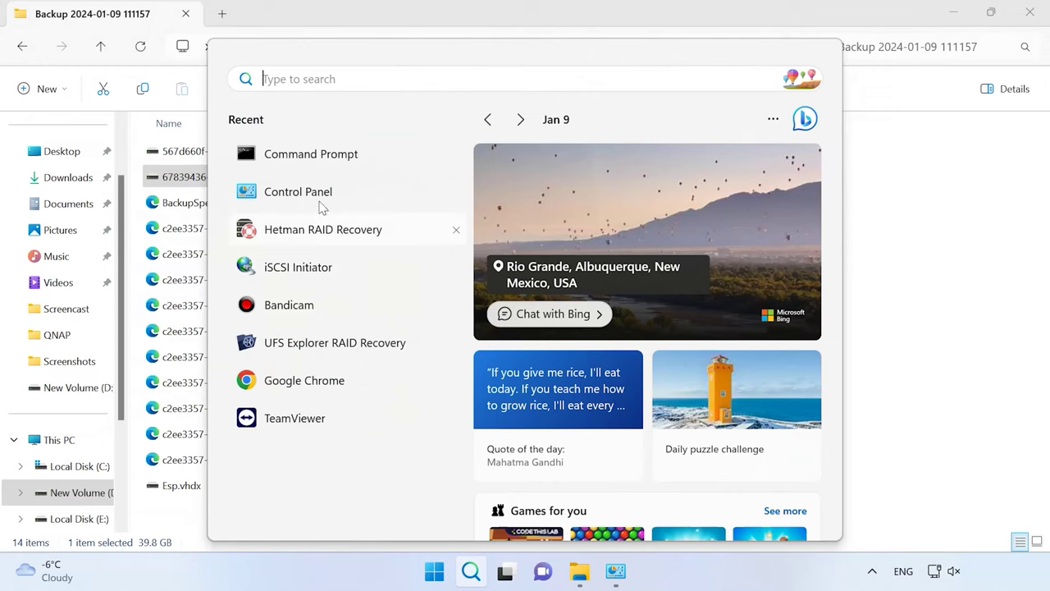
right_click(325, 155)
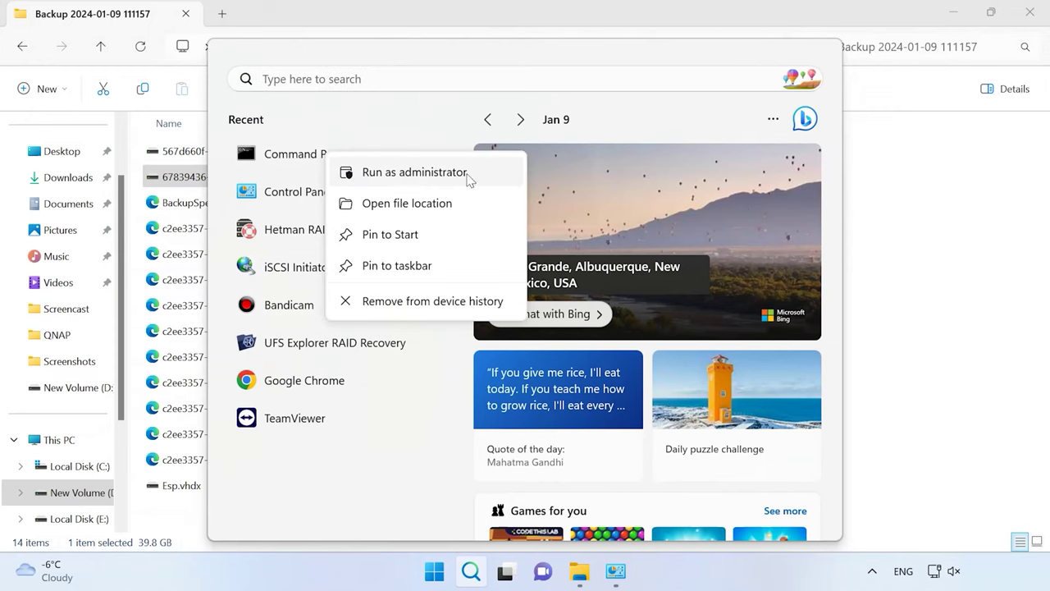
left_click(428, 177)
left_click(503, 413)
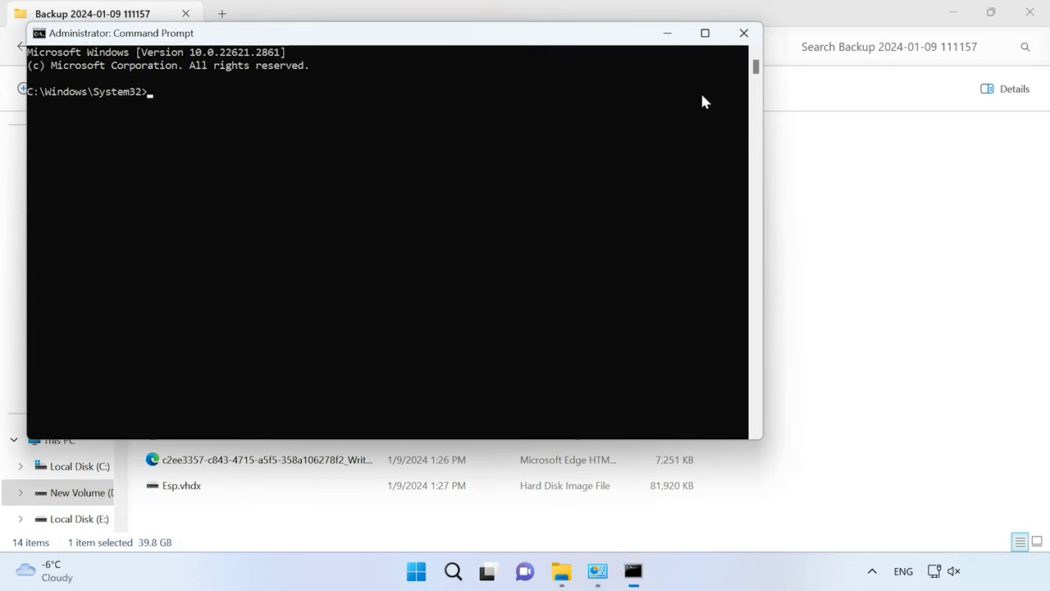
left_click(706, 33)
Run the command wbadmin start backup -backupTarget:D: -include:C: -allCritical -quiet
left_click(133, 91)
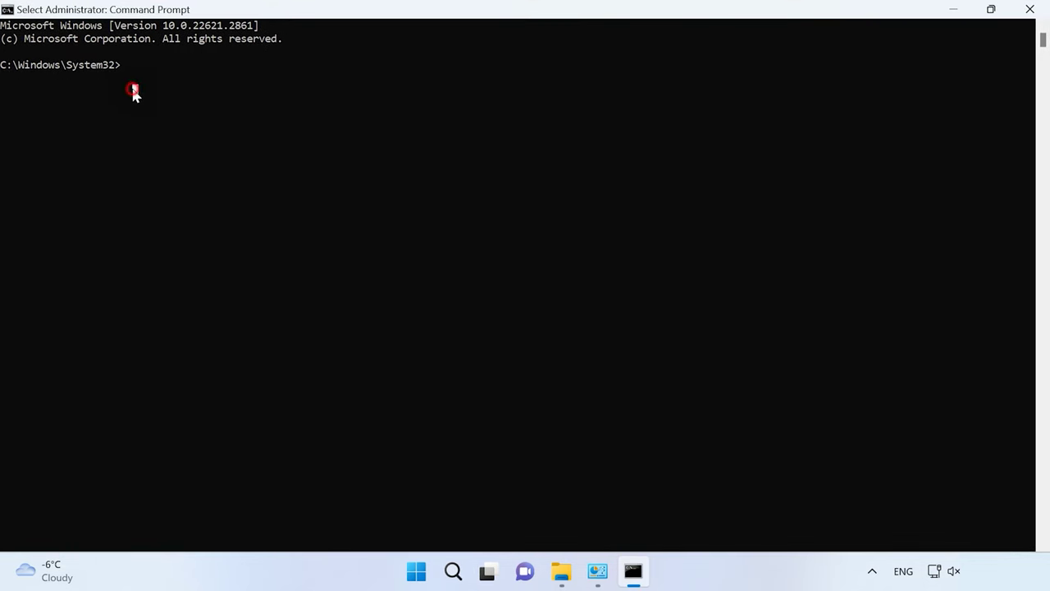
type("wbadmin start backup -ba")
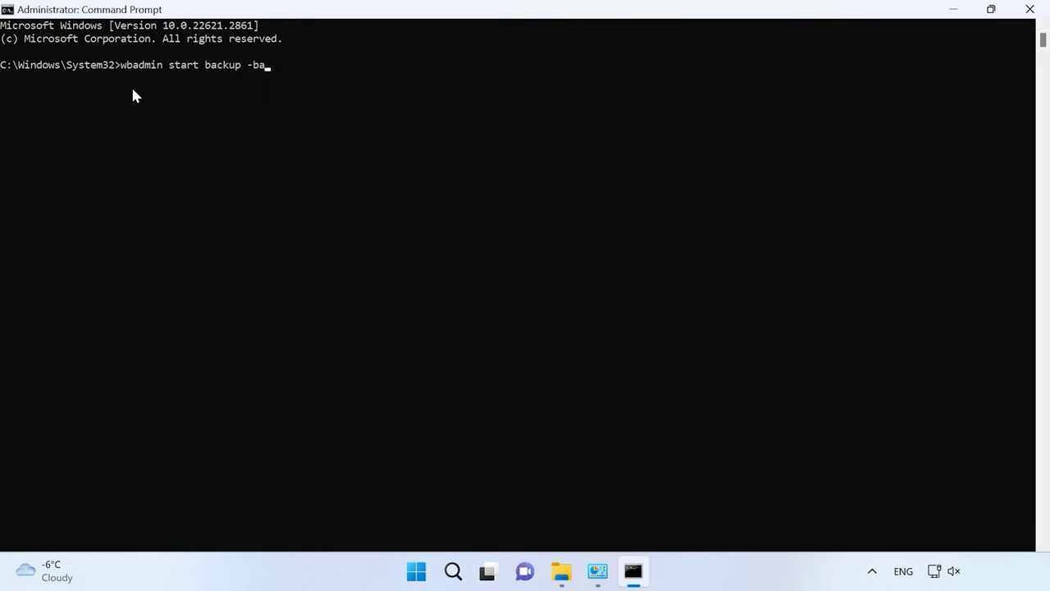
type("ckupTarget:D: -include")
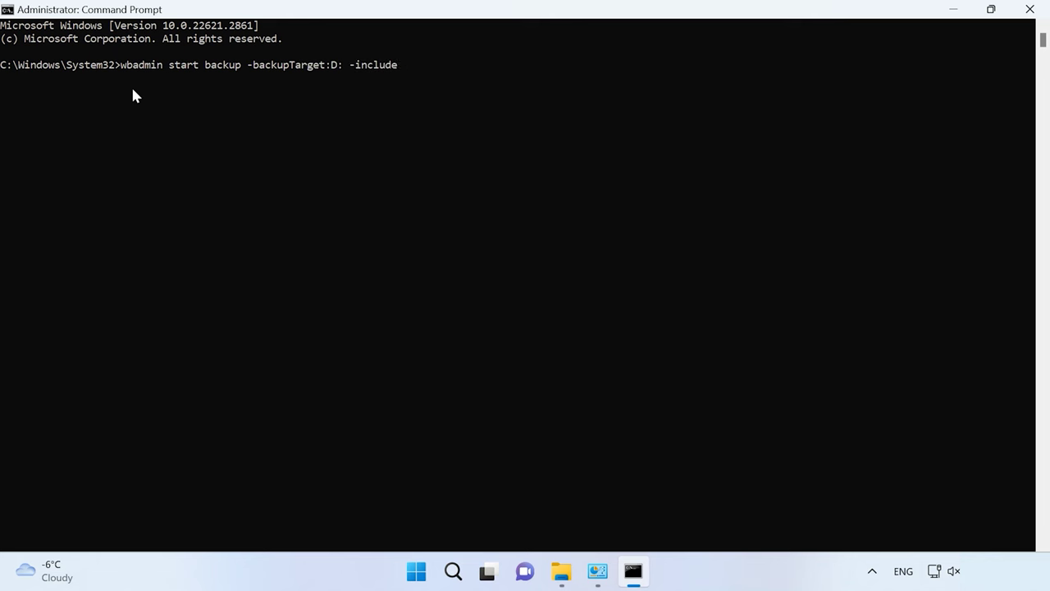
type(":C: -allCritical -quiet")
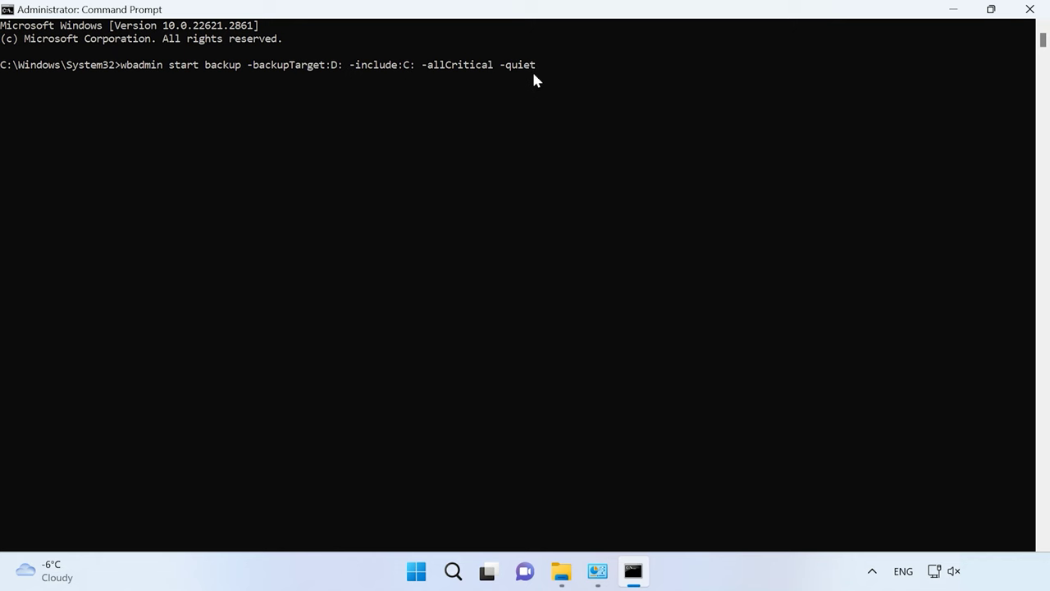
key("Return")
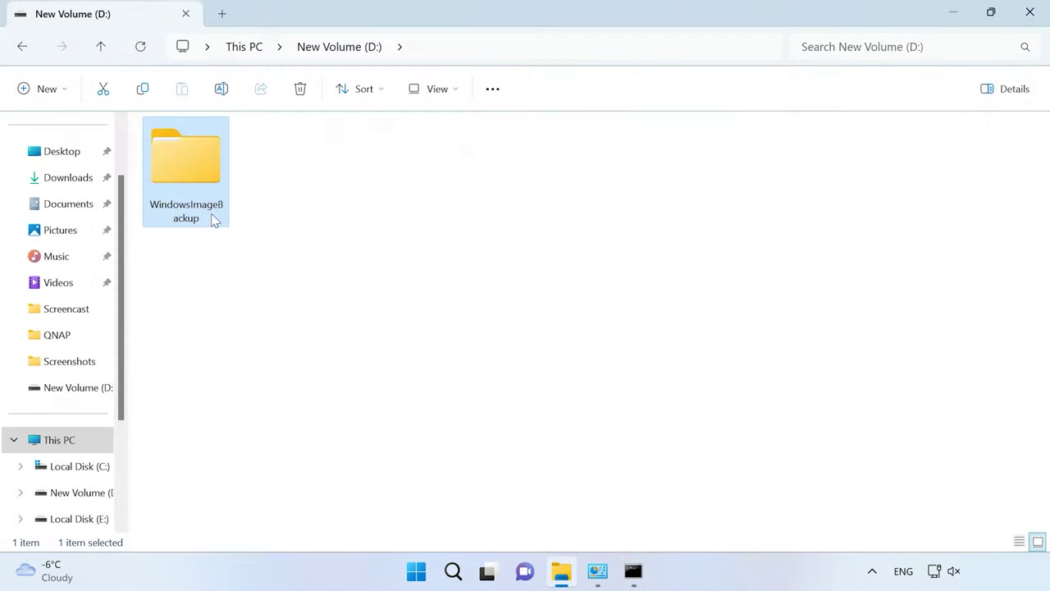
Open the WindowsImageBackup folder on drive D: and its DESKTOP-ONF4948 subfolder to inspect the backup created by the command
double_click(210, 215)
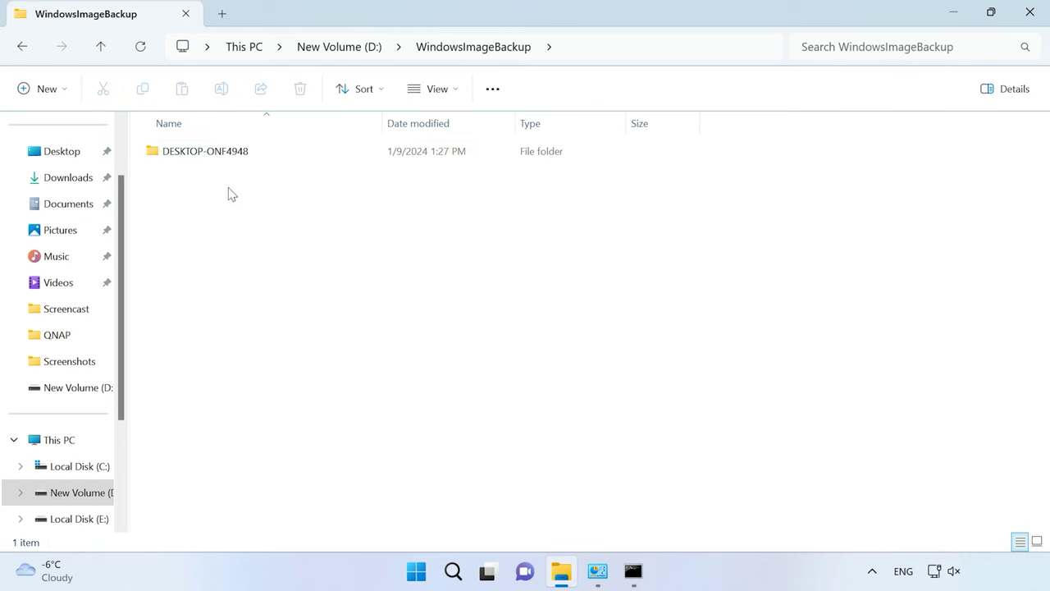
double_click(223, 156)
double_click(204, 154)
left_click(238, 178)
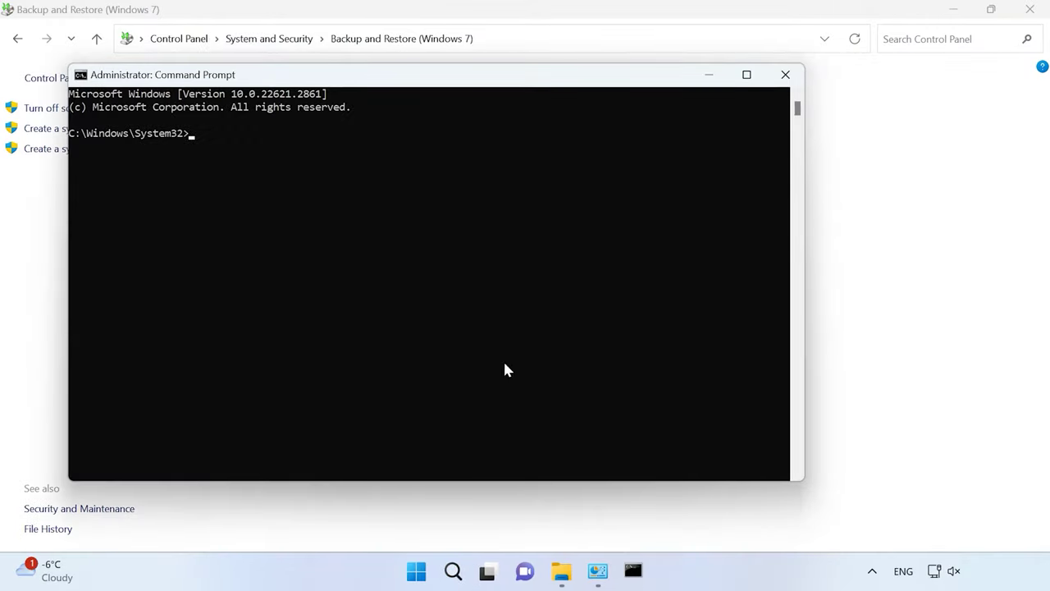
Run dism /Capture-Image /ImageFile:D:\Image1.wim /CaptureDir:H:\ /Name:"image" in the maximized administrator Command Prompt
left_click(744, 72)
type("dism /Capture-Image /ImageFile:D:\\Image1.wim /CaptureDir:H:\\ /Name:\"image\"")
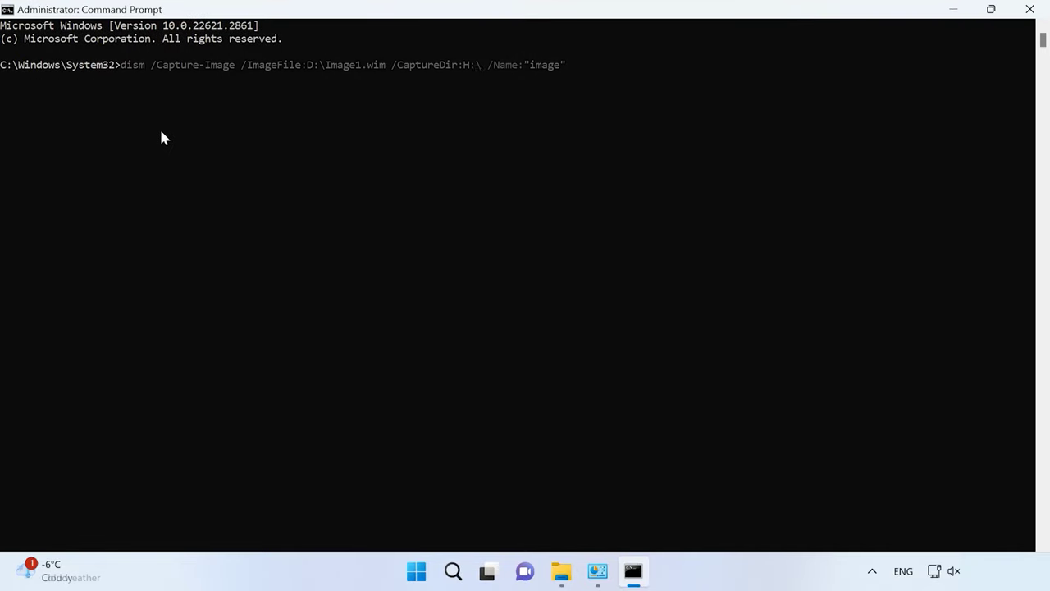
type("\"image")
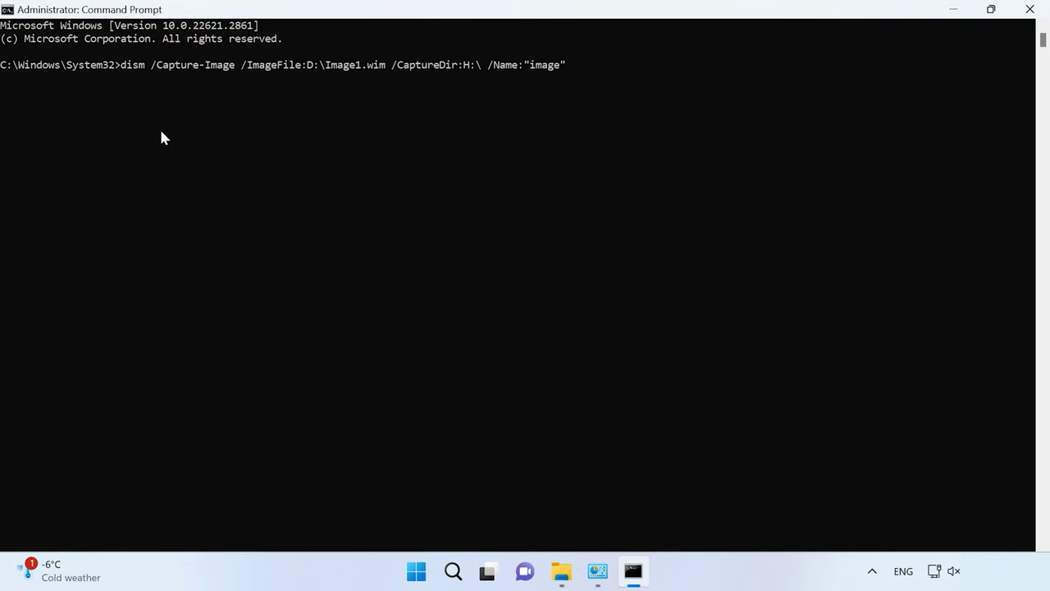
key("Return")
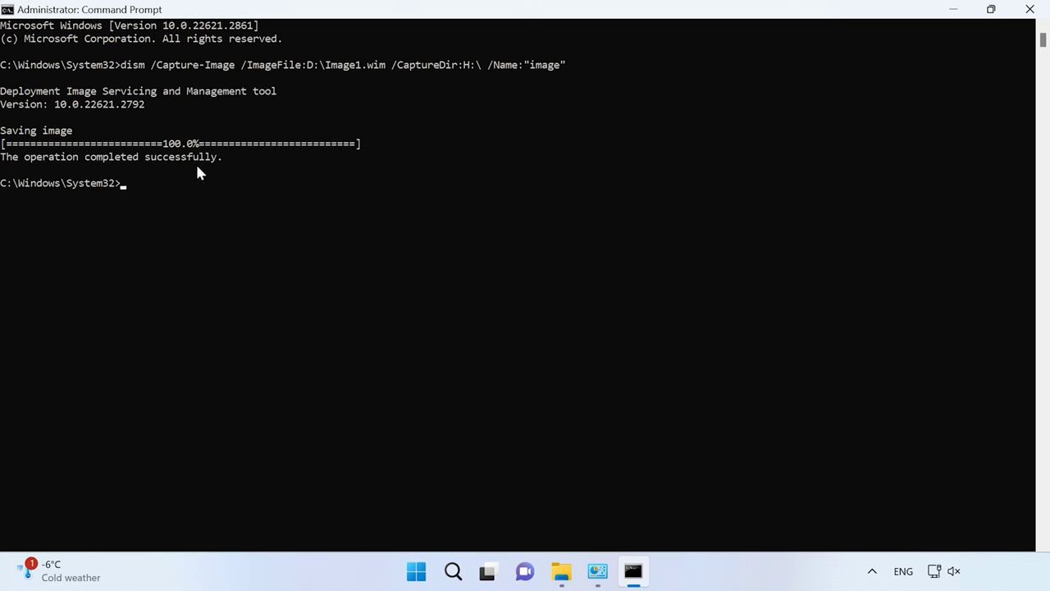
Open Image1.wim from drive D: in 7-Zip and look through its EFI and porteus folders and ReadMe.txt entry
left_click(561, 572)
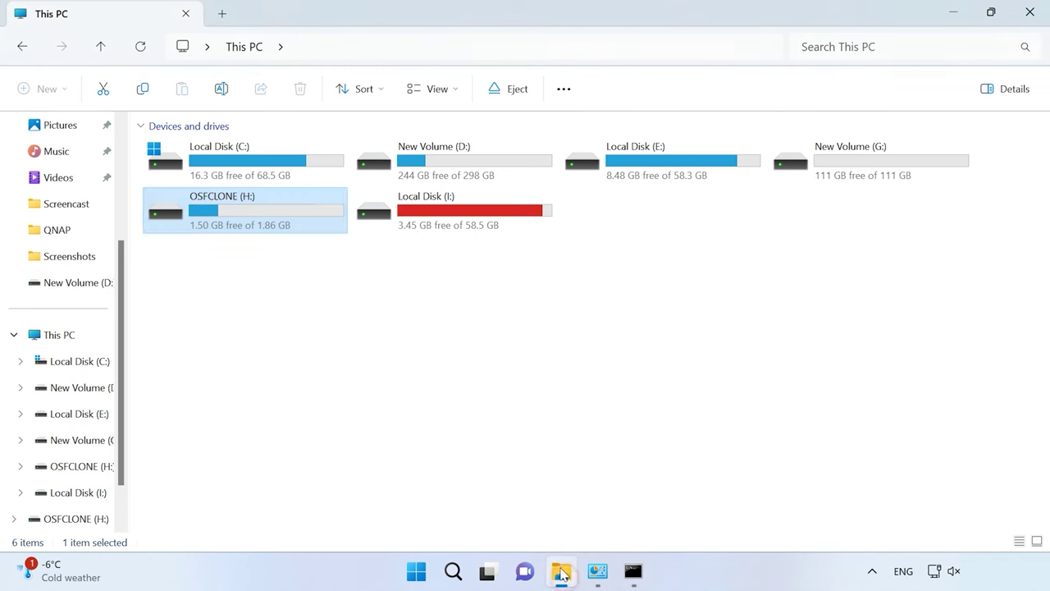
double_click(497, 164)
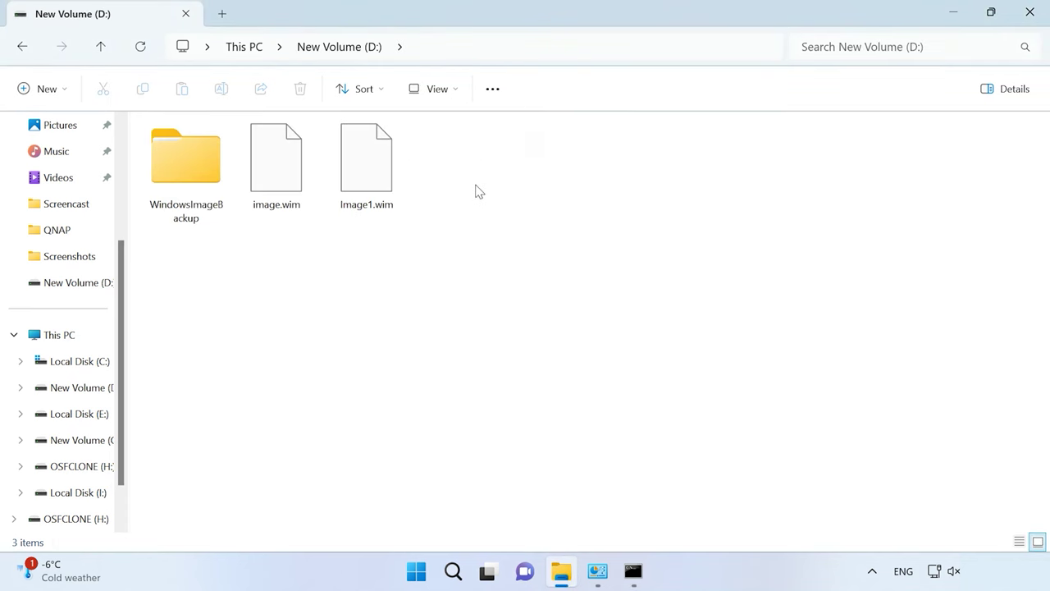
left_click(372, 187)
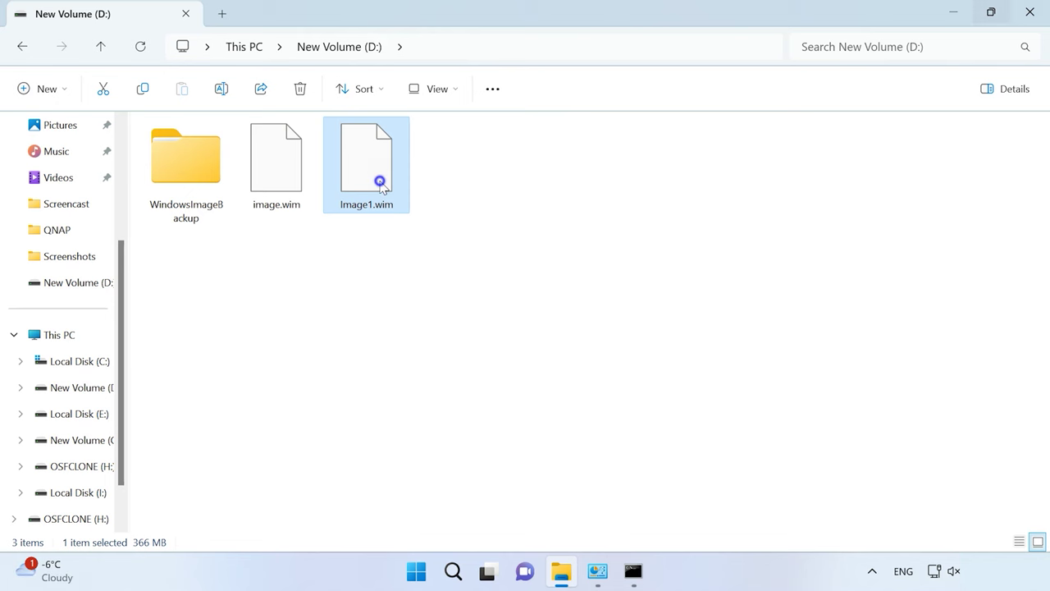
right_click(380, 186)
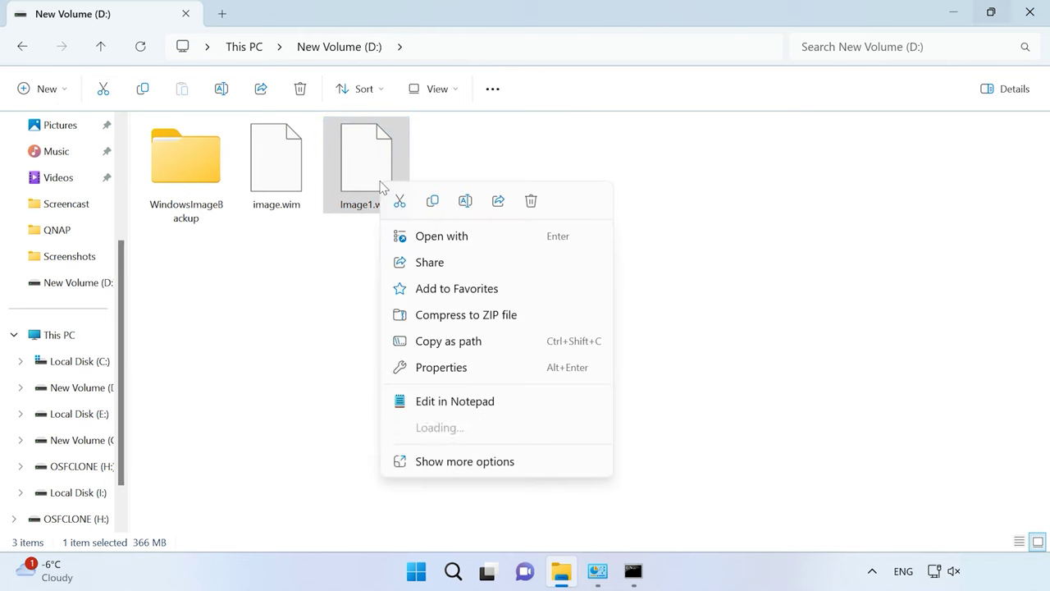
left_click(448, 462)
mouse_move(443, 265)
left_click(751, 271)
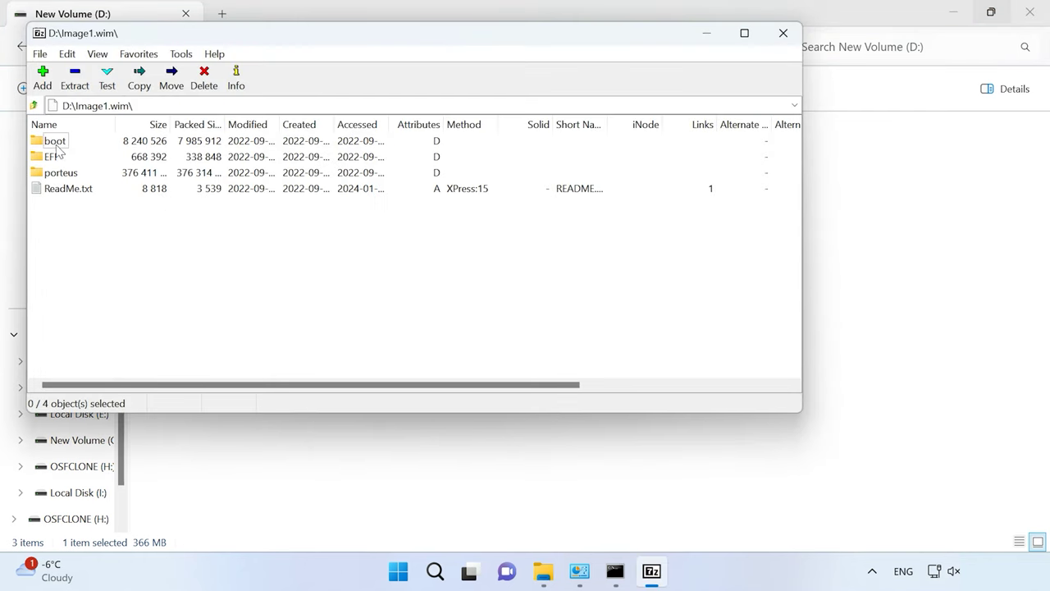
left_click(53, 156)
left_click(59, 172)
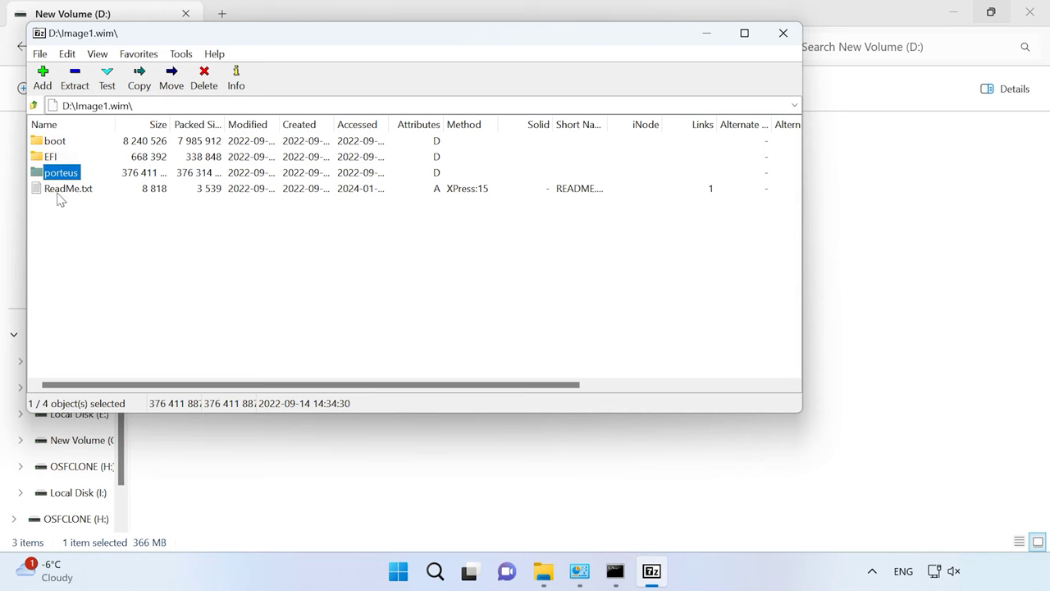
left_click(65, 188)
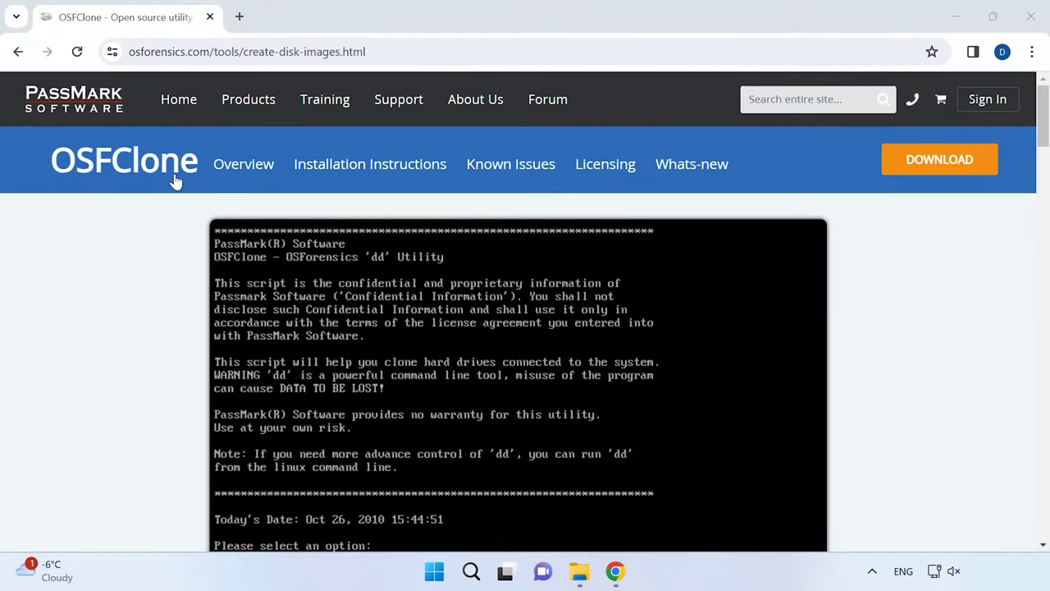
Download the current OSFClone v1.4.1000 zip from the OSFClone page in the browser
scroll(366, 326, "down", 4)
scroll(366, 326, "down", 7)
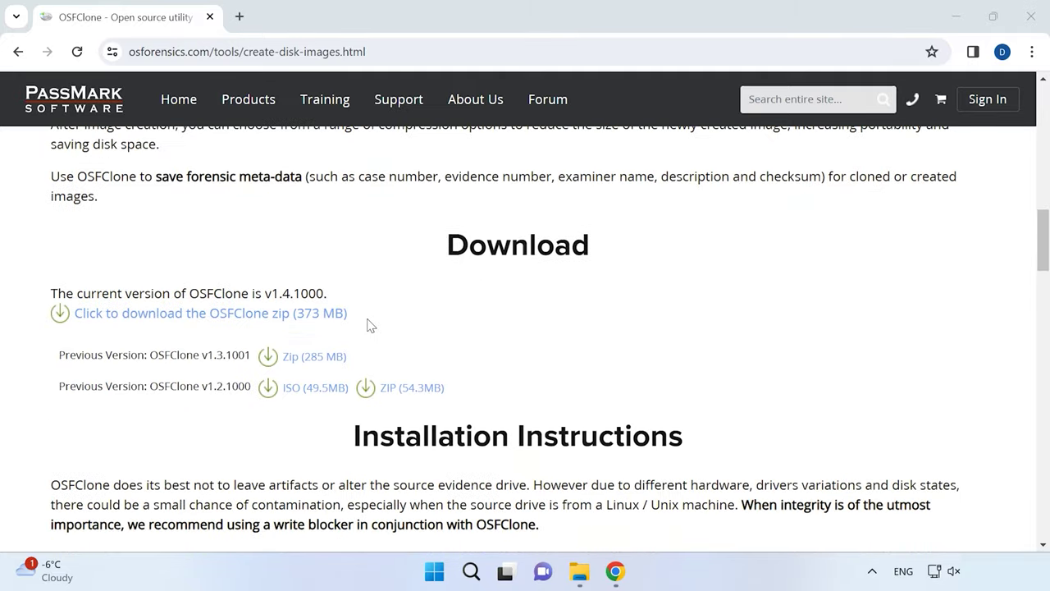
left_click(240, 314)
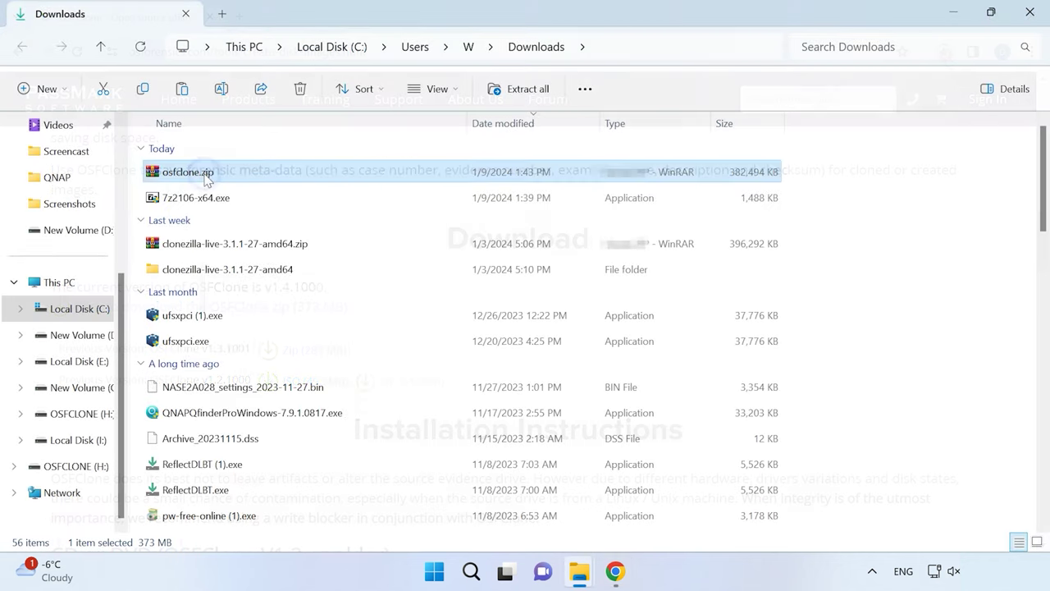
Extract osfclone.zip with WinRAR into an osfclone folder in Downloads
right_click(205, 179)
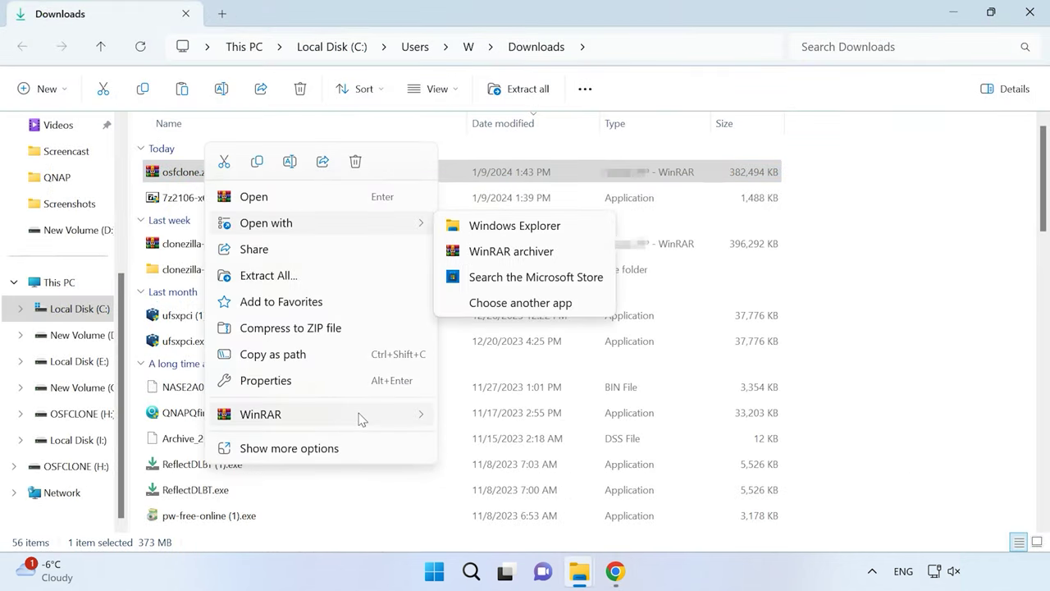
mouse_move(358, 416)
left_click(556, 494)
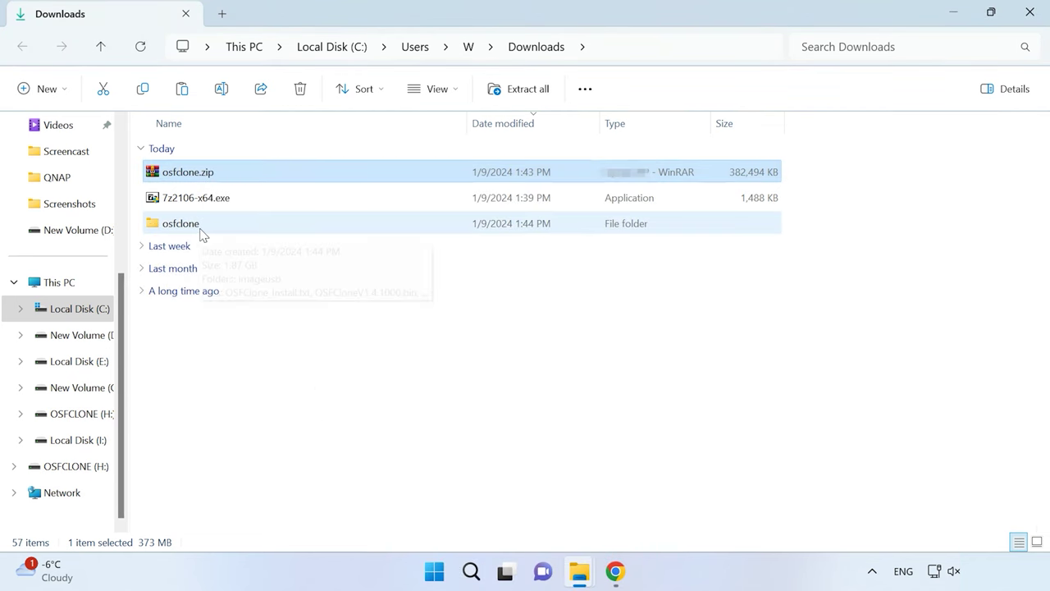
Launch imageUSB.exe from the imageusb subfolder of the extracted osfclone folder
double_click(201, 230)
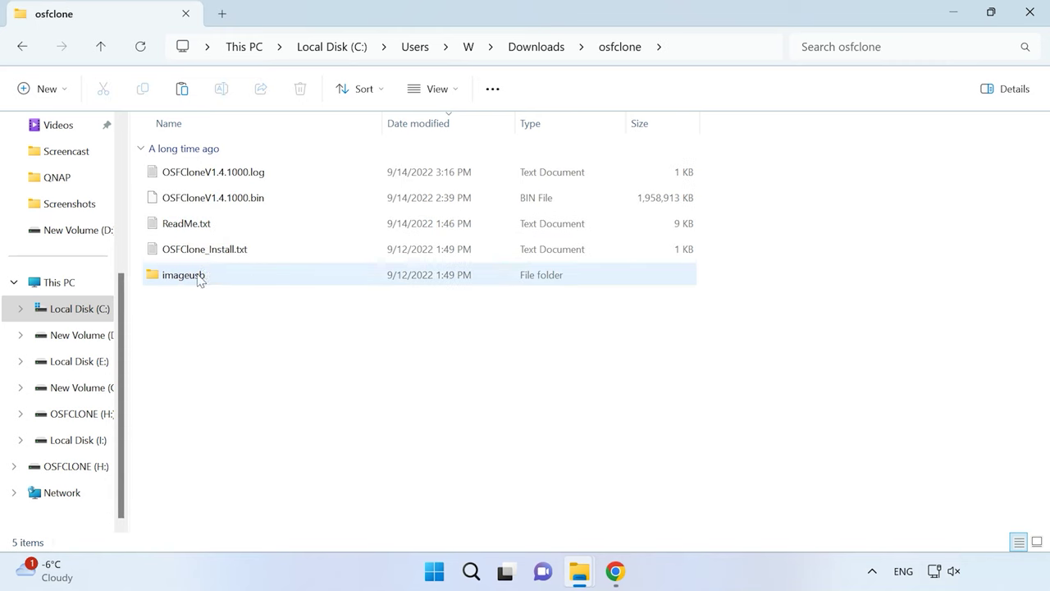
double_click(200, 274)
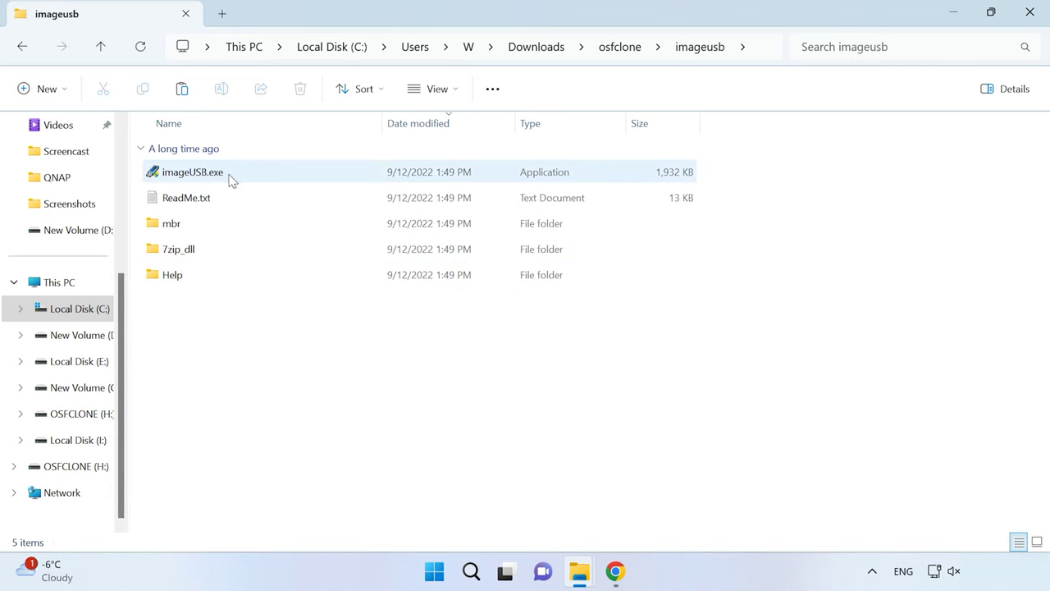
left_click(220, 172)
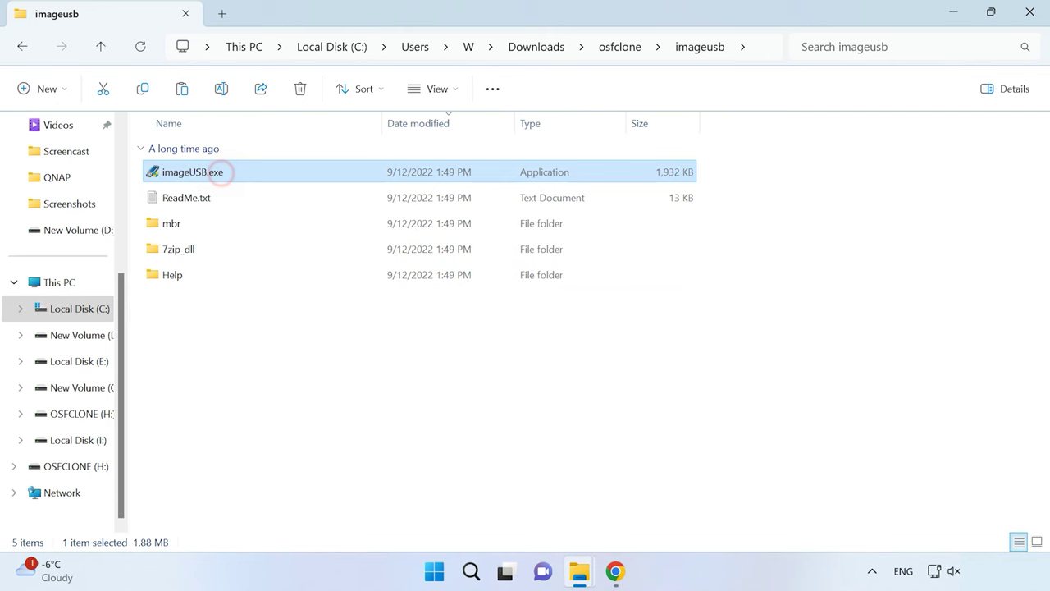
double_click(220, 172)
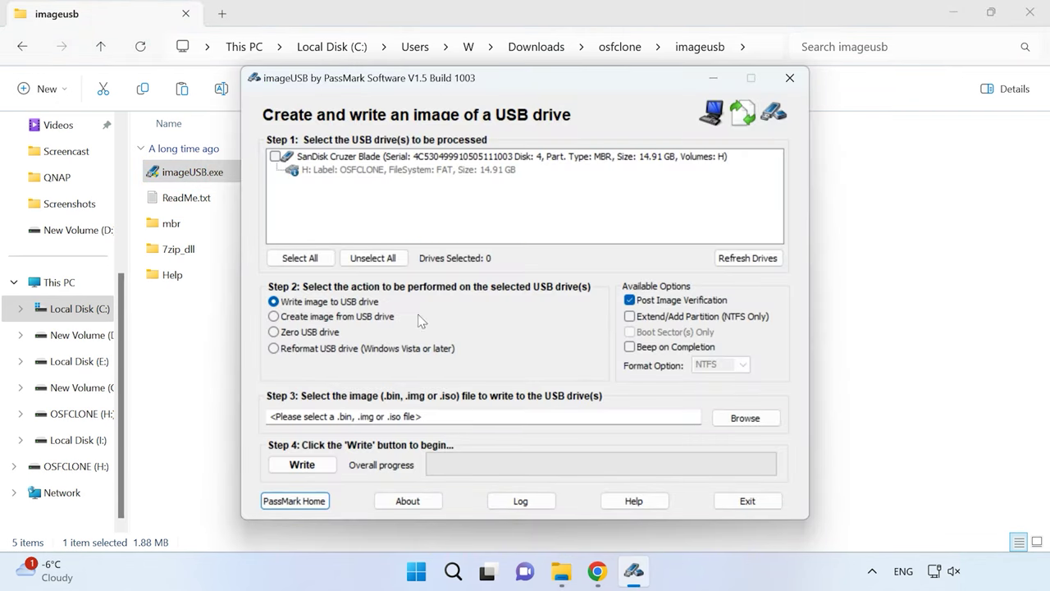
Select the SanDisk Cruzer Blade as the target drive and OSFCloneV1.4.1000.bin from the osfclone folder as the image
left_click(276, 156)
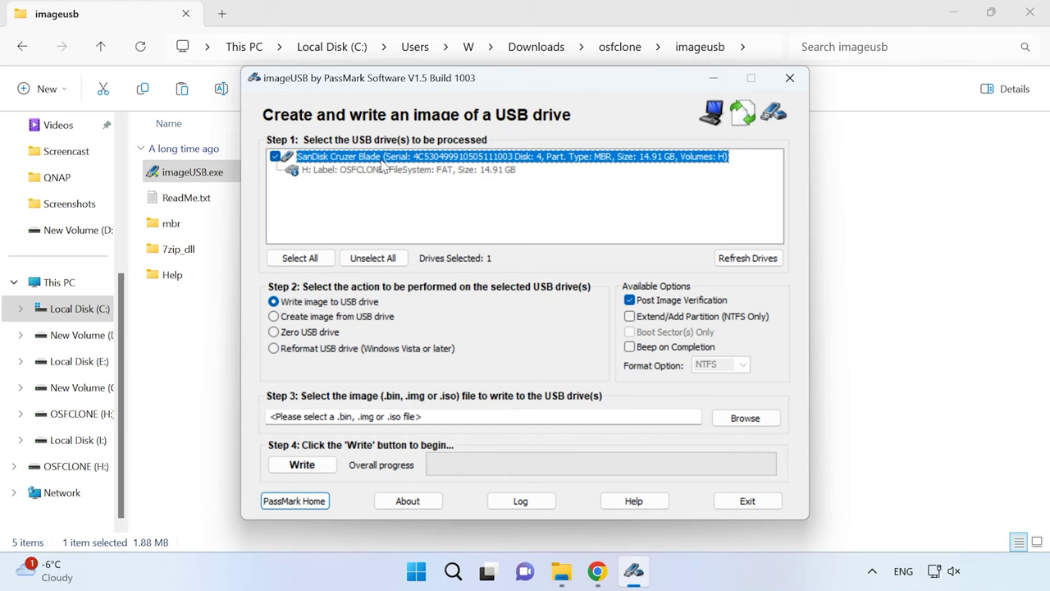
left_click(747, 419)
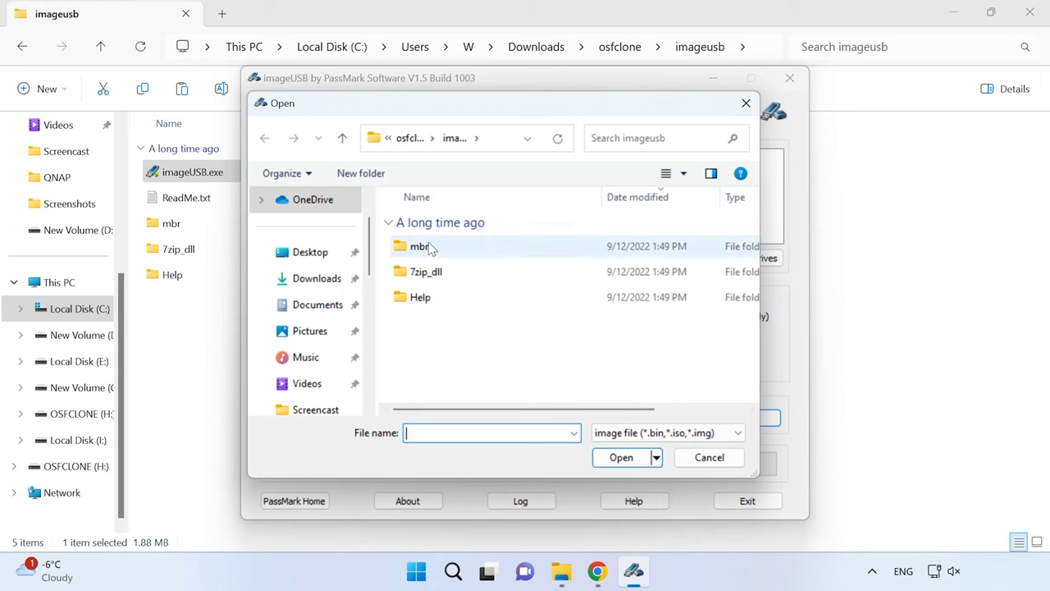
left_click(408, 138)
left_click(476, 250)
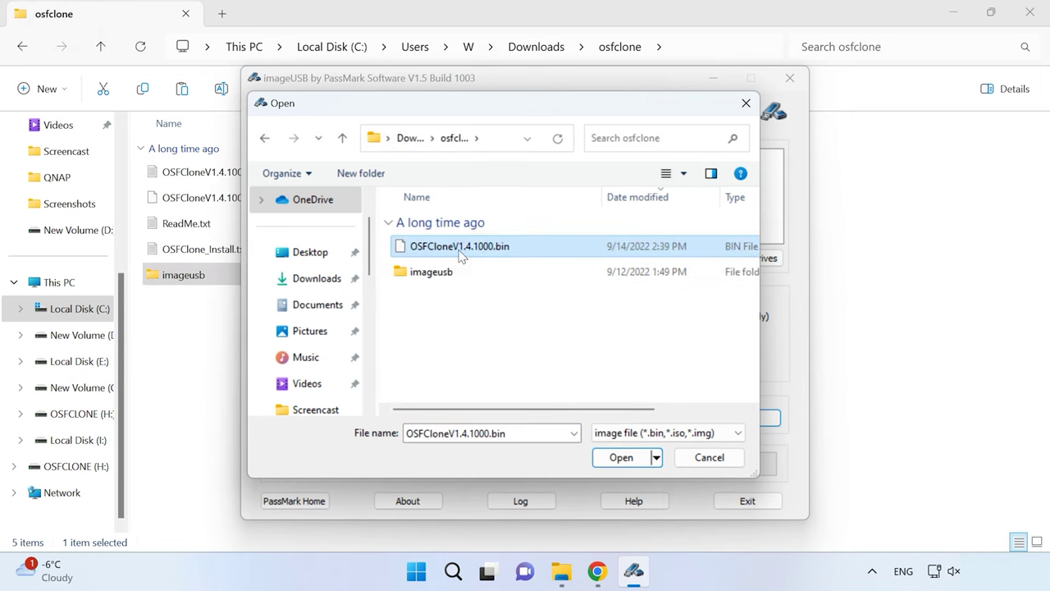
left_click(623, 465)
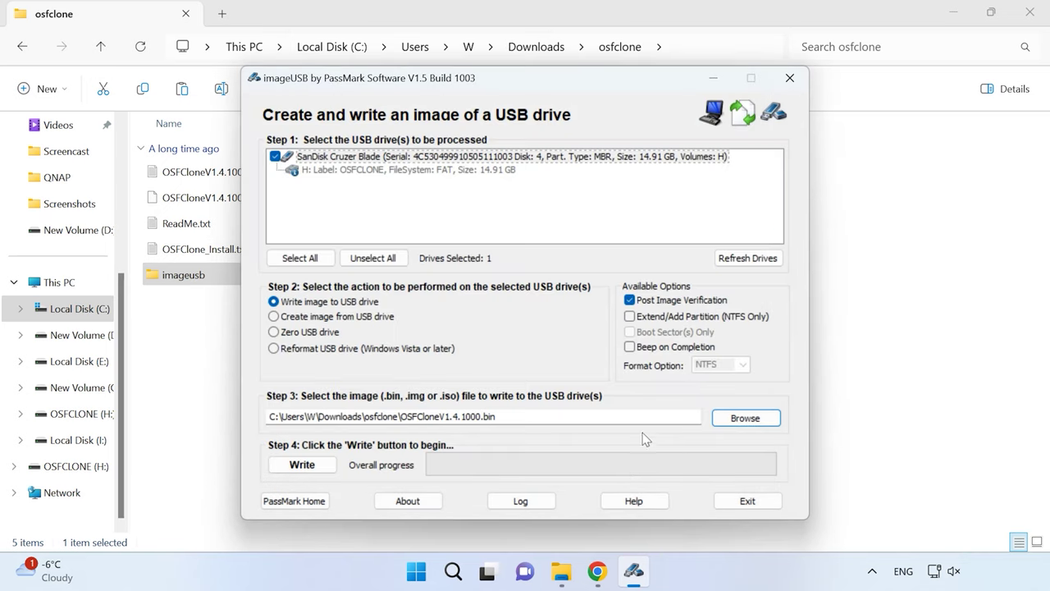
Write the OSFClone image to the USB drive, accepting both confirmations, and exit imageUSB when it finishes
left_click(302, 465)
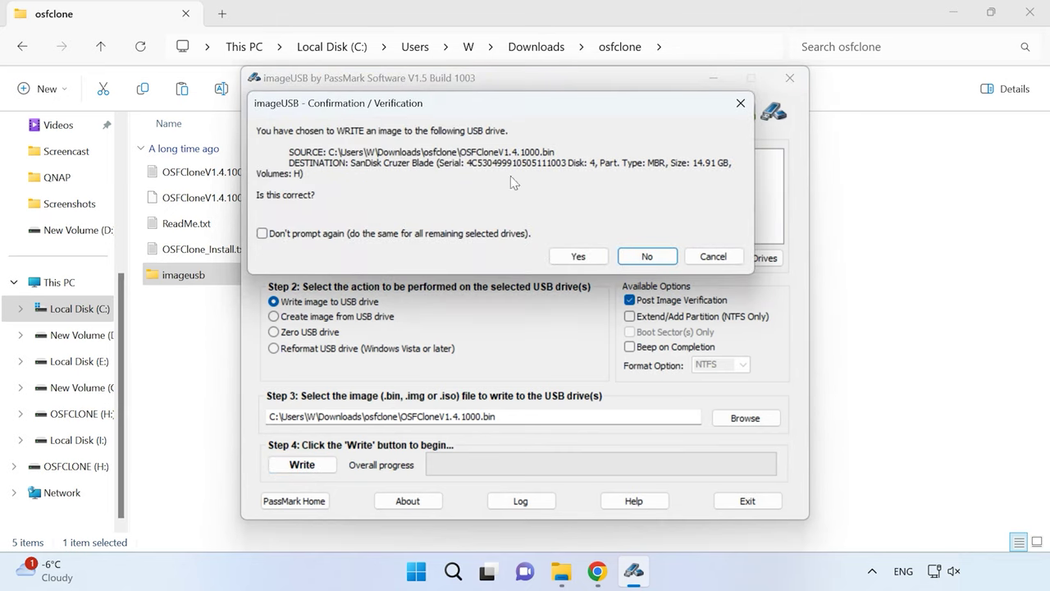
left_click(585, 261)
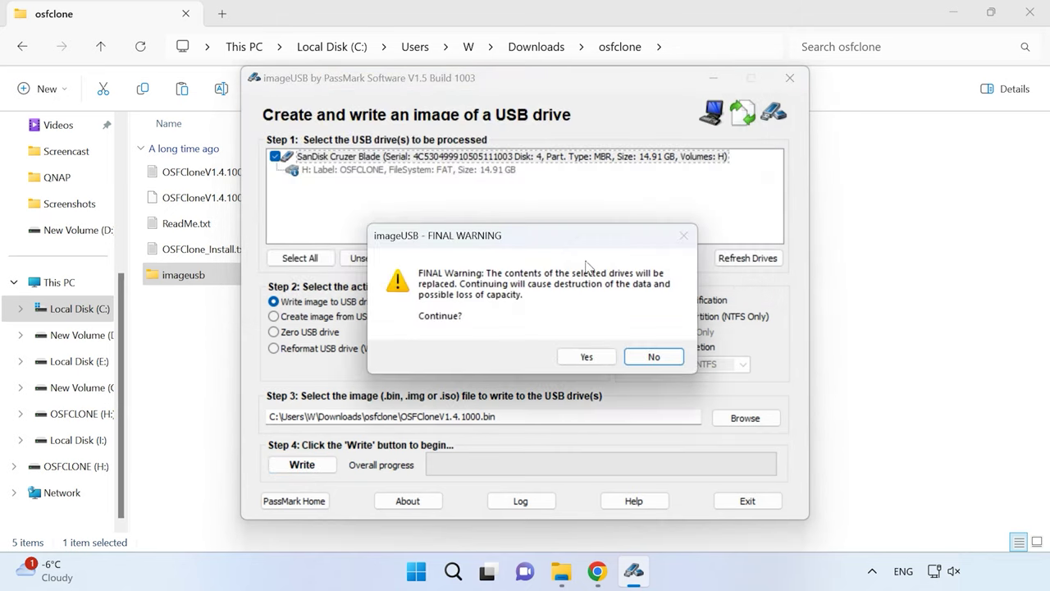
left_click(586, 356)
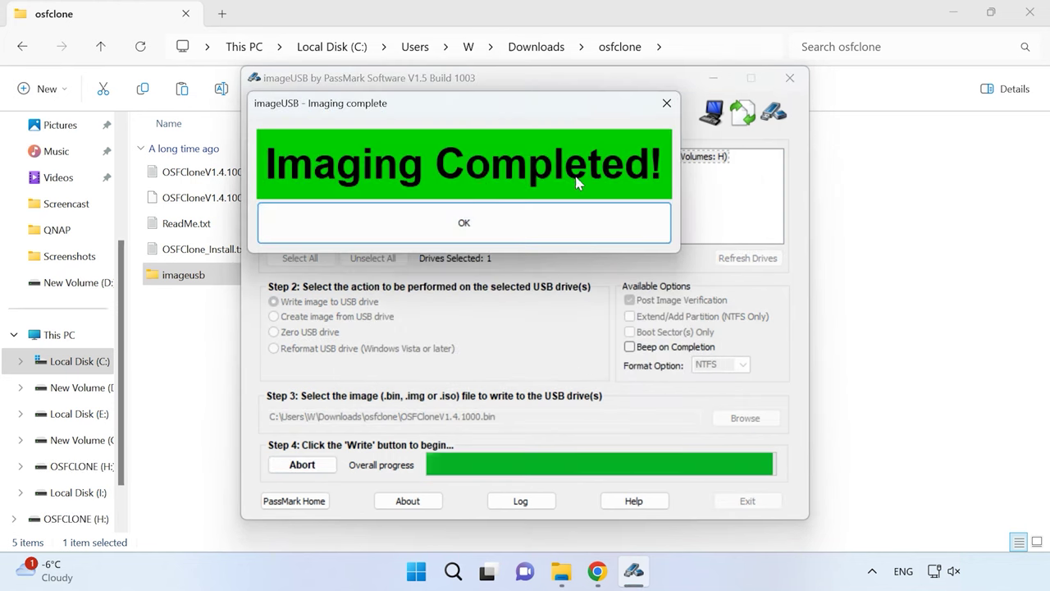
left_click(541, 230)
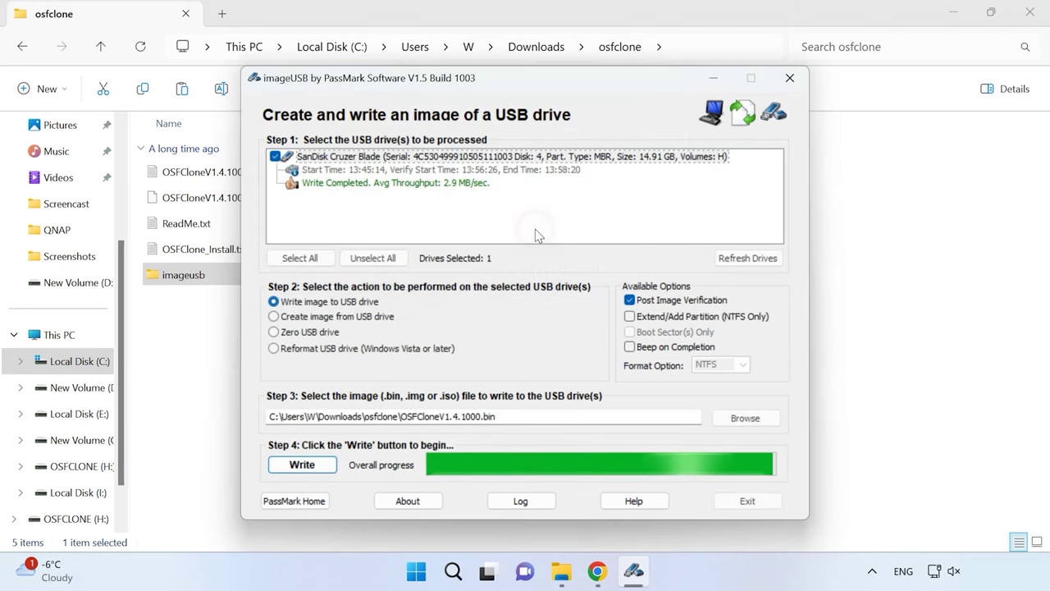
left_click(749, 502)
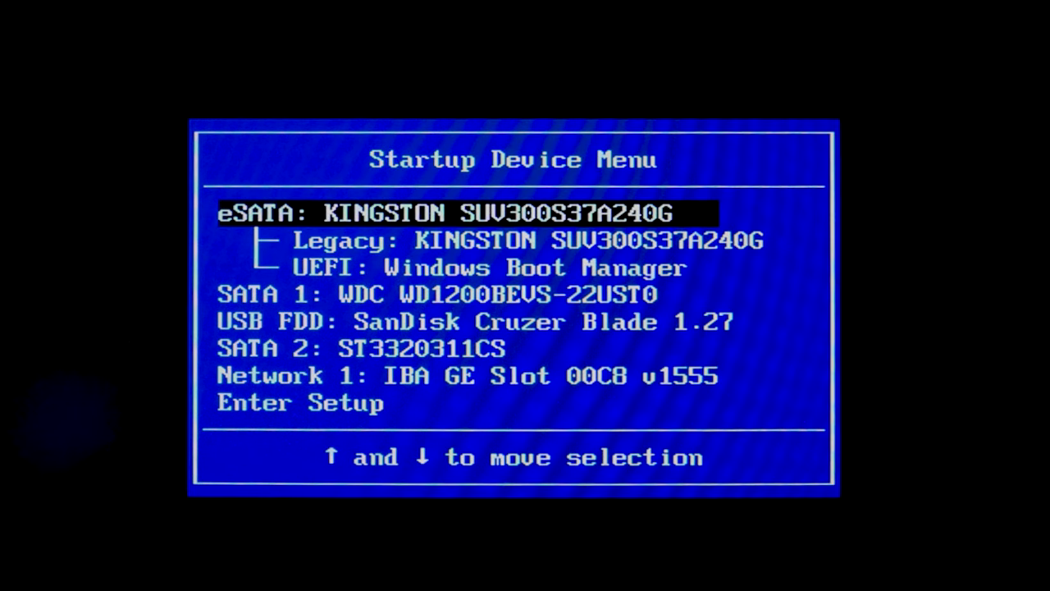
Boot the computer from USB FDD: SanDisk Cruzer Blade 1.27 in the Startup Device Menu
key("Down")
key("Down")
key("Down")
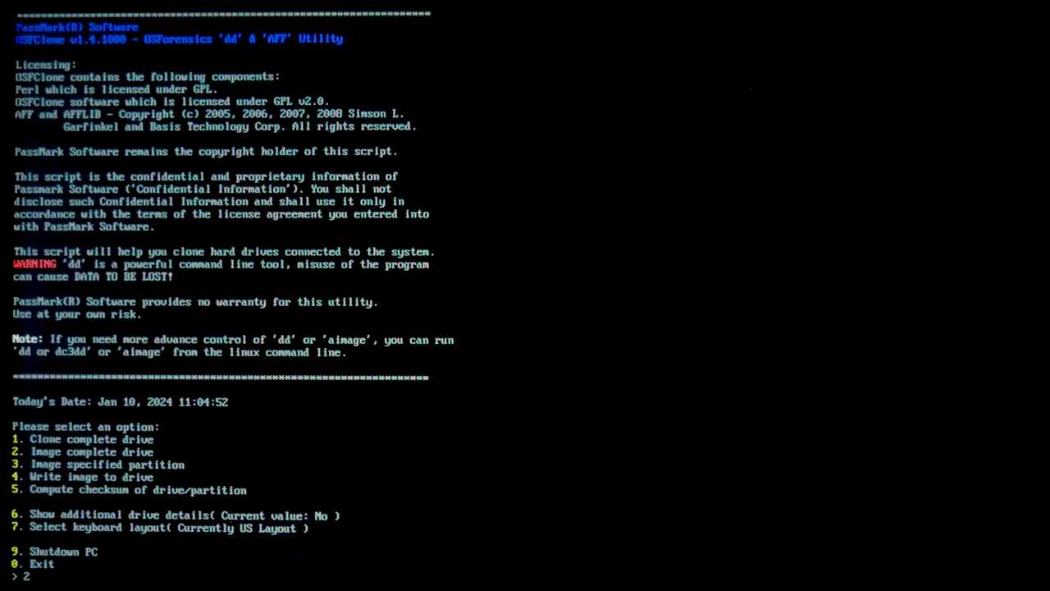
Choose to image a complete drive in OSFClone using the dd (via dc3dd) format
key("Return")
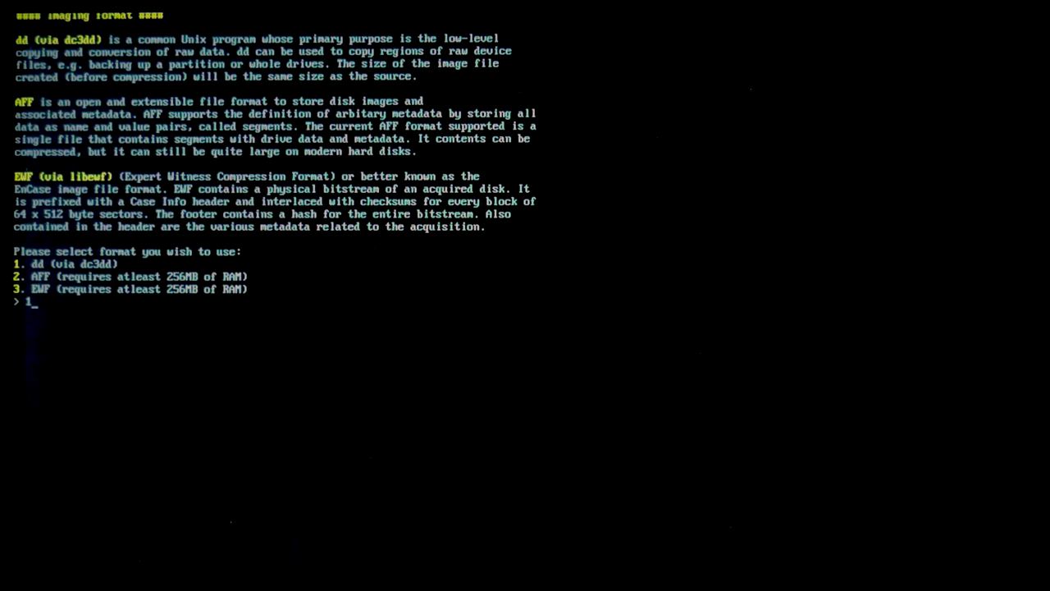
key("Return")
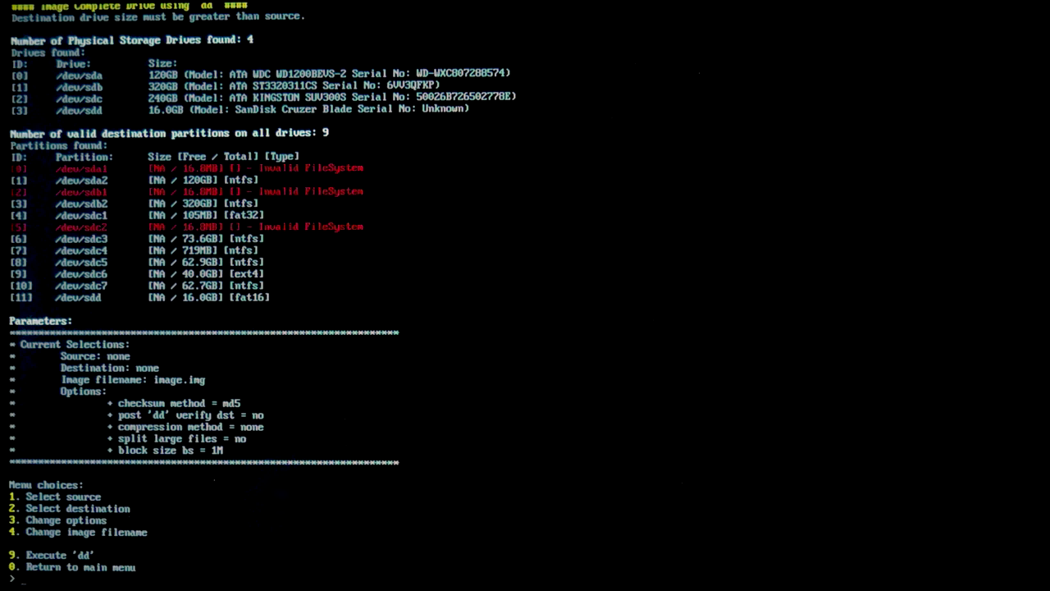
Set the imaging source to the 120GB drive /dev/sda and the destination to the partition /dev/sdb2
type("1")
key("Return")
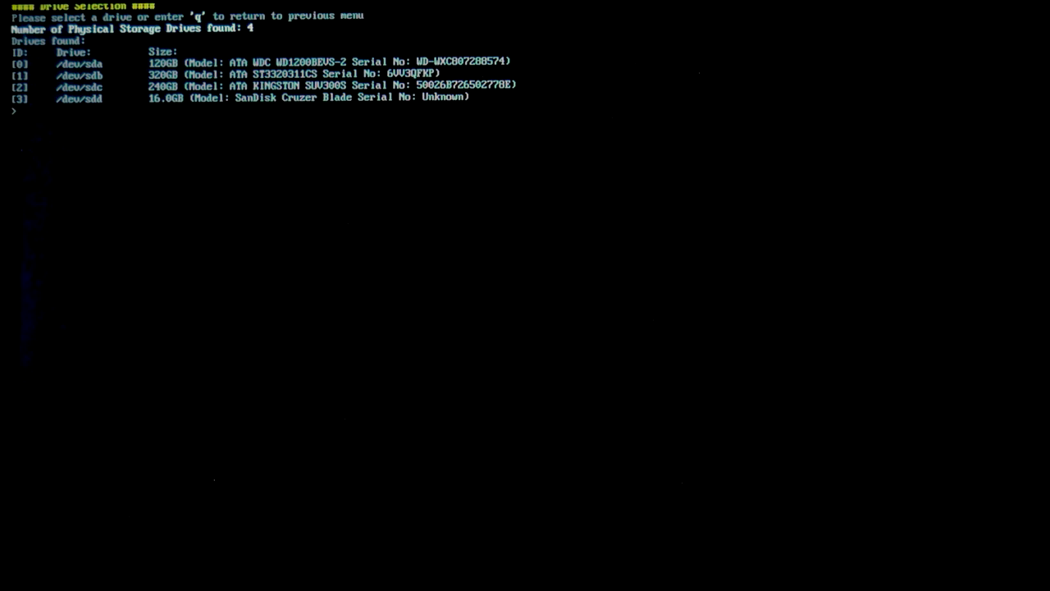
type("0")
key("Return")
type("2")
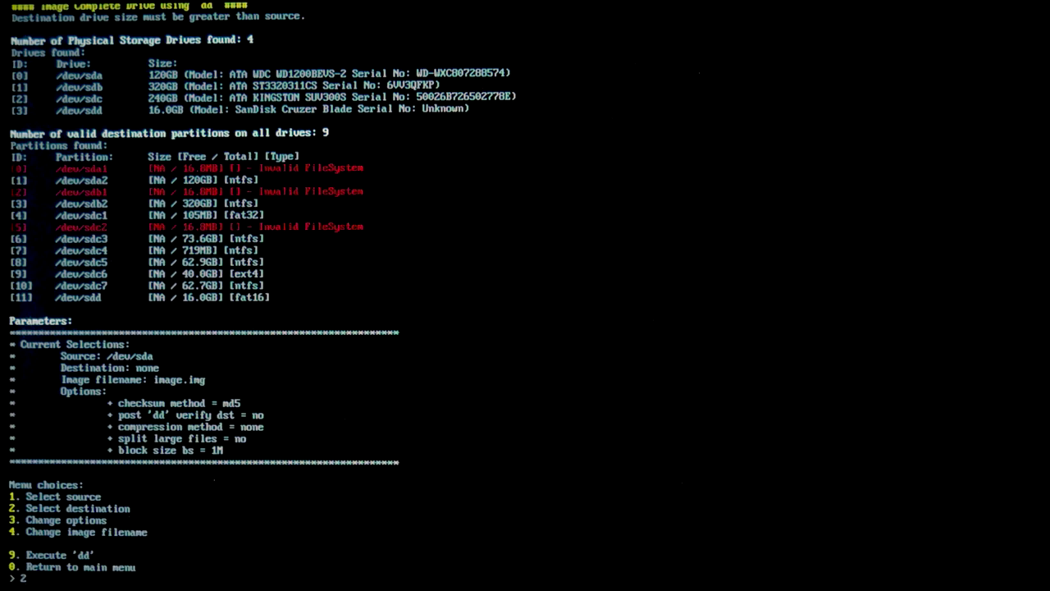
key("Return")
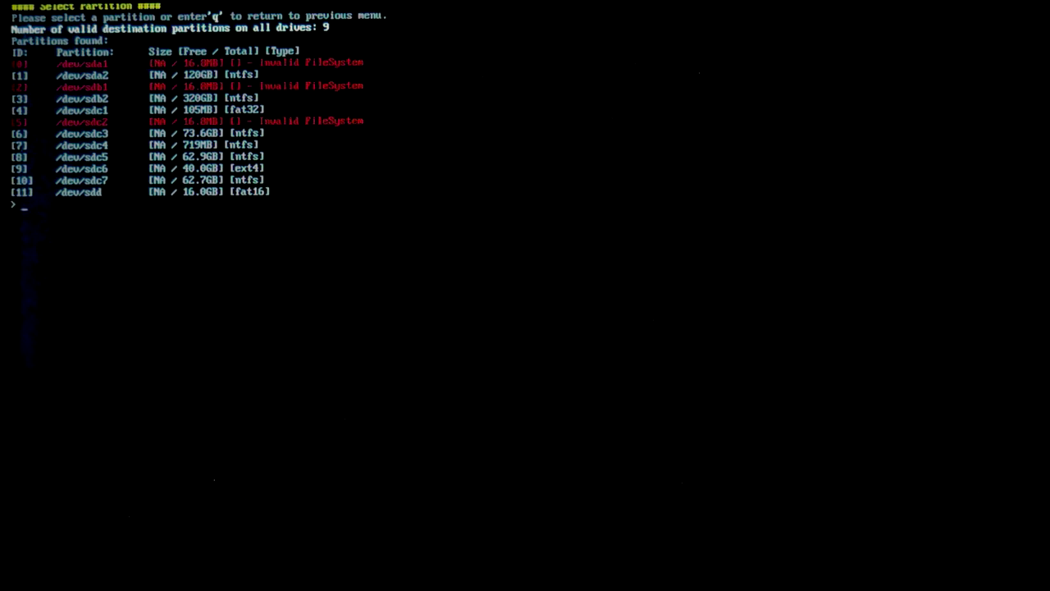
type("3")
key("Return")
Review the dd imaging options, such as checksum method, splitting and compression, and return to the imaging menu
type("3")
key("Return")
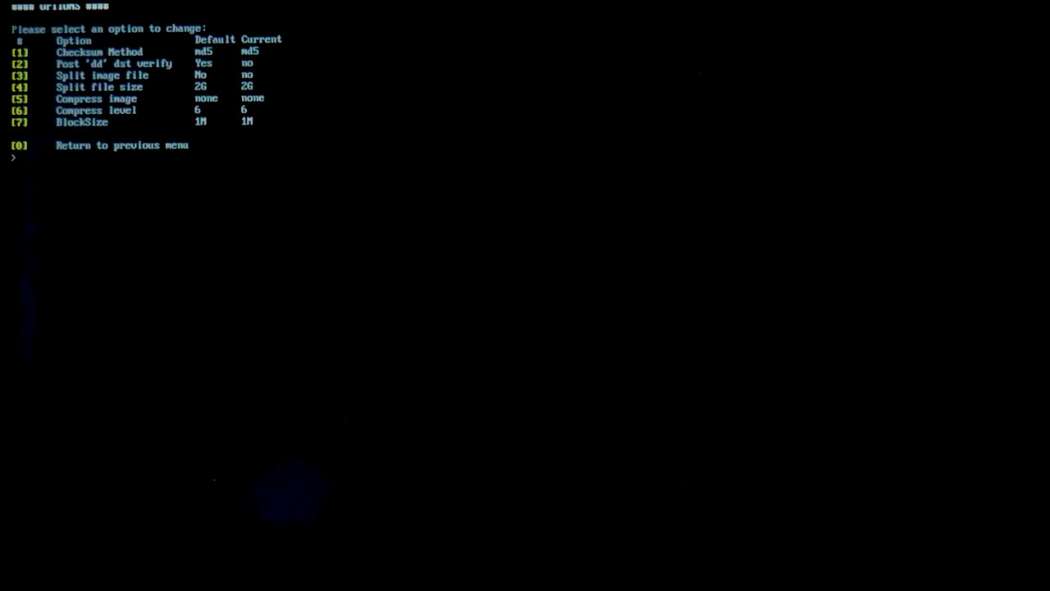
type("0")
key("Return")
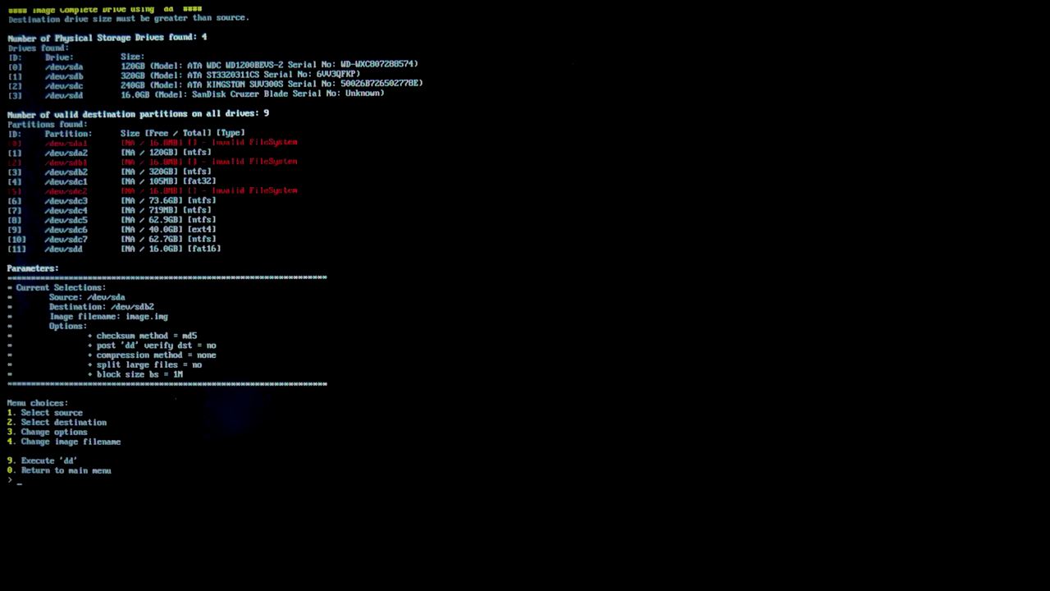
Execute dd to image /dev/sda to image.img on /dev/sdb2, confirming with y
type("9")
key("Return")
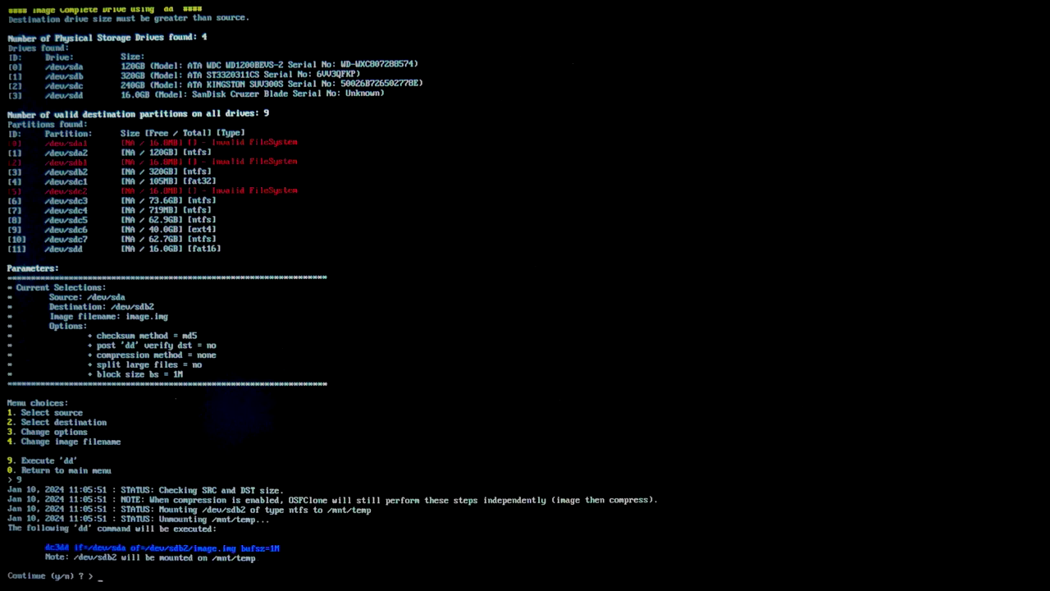
type("y")
key("Return")
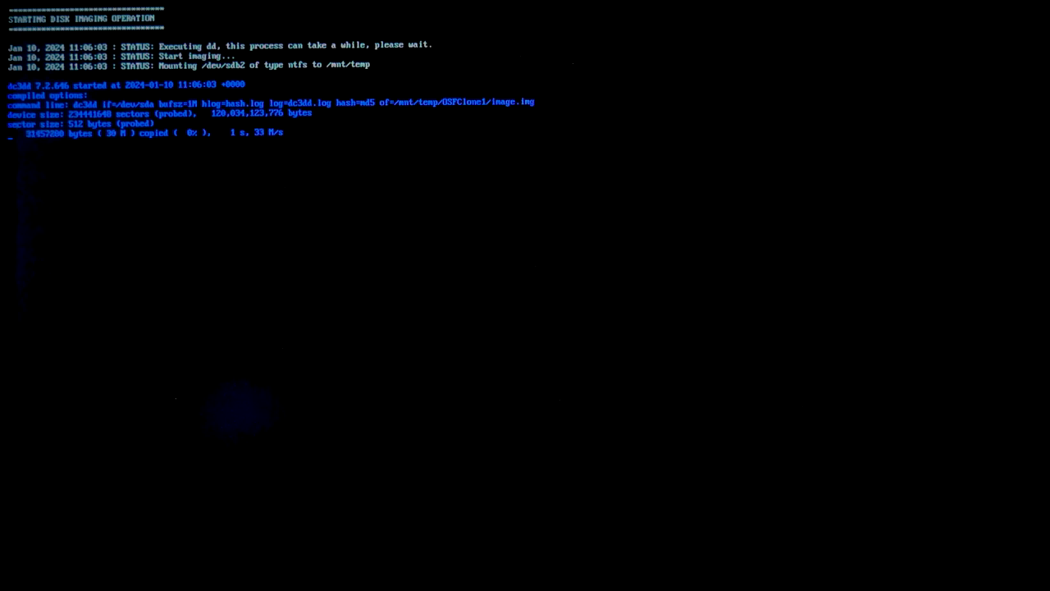
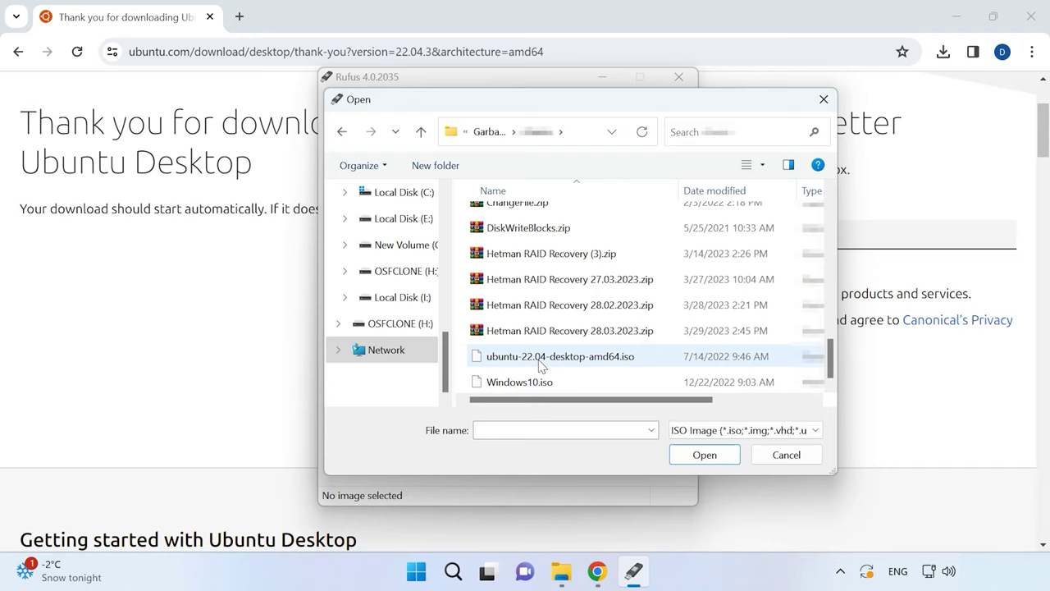
Choose ubuntu-22.04-desktop-amd64.iso as the boot image in Rufus
left_click(540, 361)
left_click(699, 455)
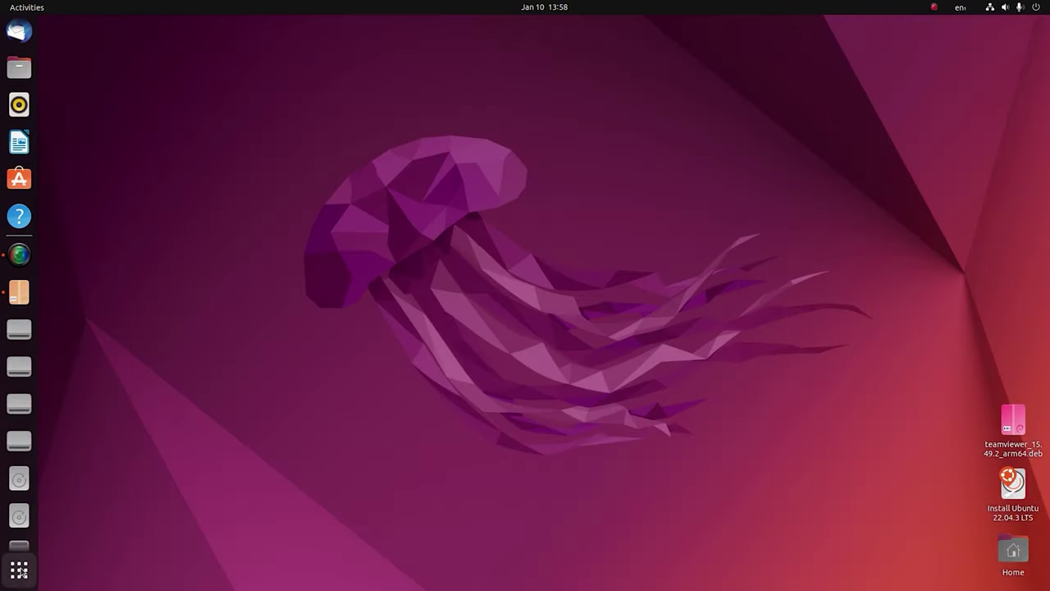
Switch to the Ubuntu desktop and open the Disks application from the Utilities group
left_click(19, 569)
left_click(862, 362)
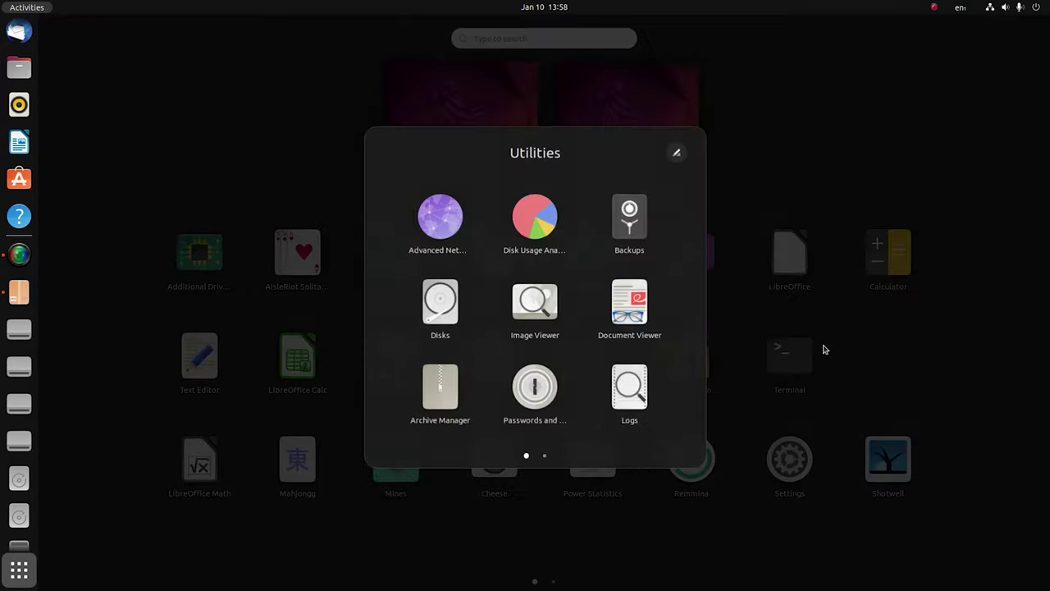
left_click(439, 307)
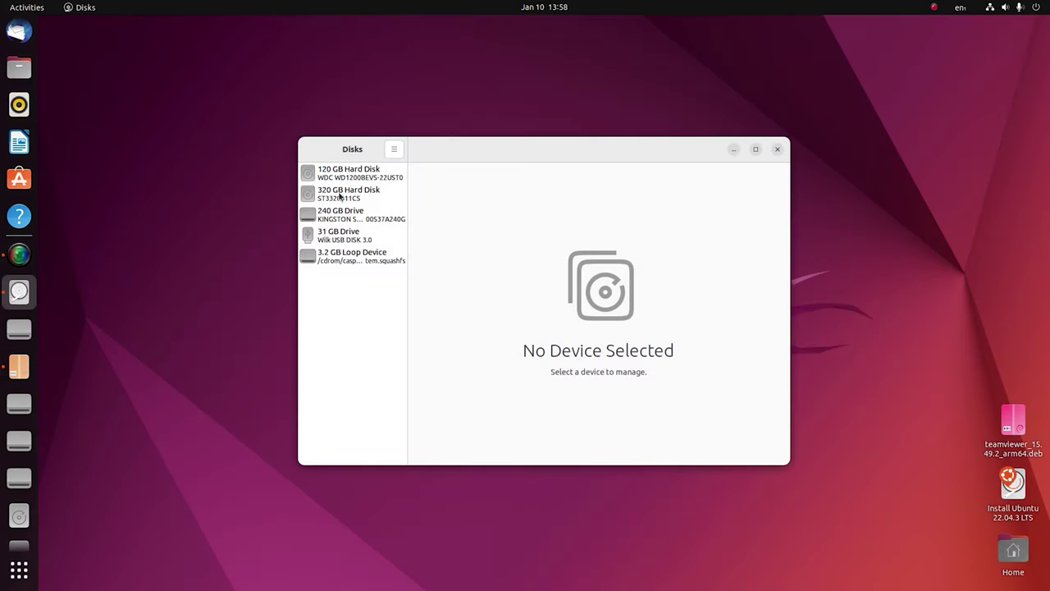
Delete partitions /dev/sdb2 and /dev/sdb1 from the 320 GB hard disk, confirming each deletion
left_click(340, 196)
left_click(645, 272)
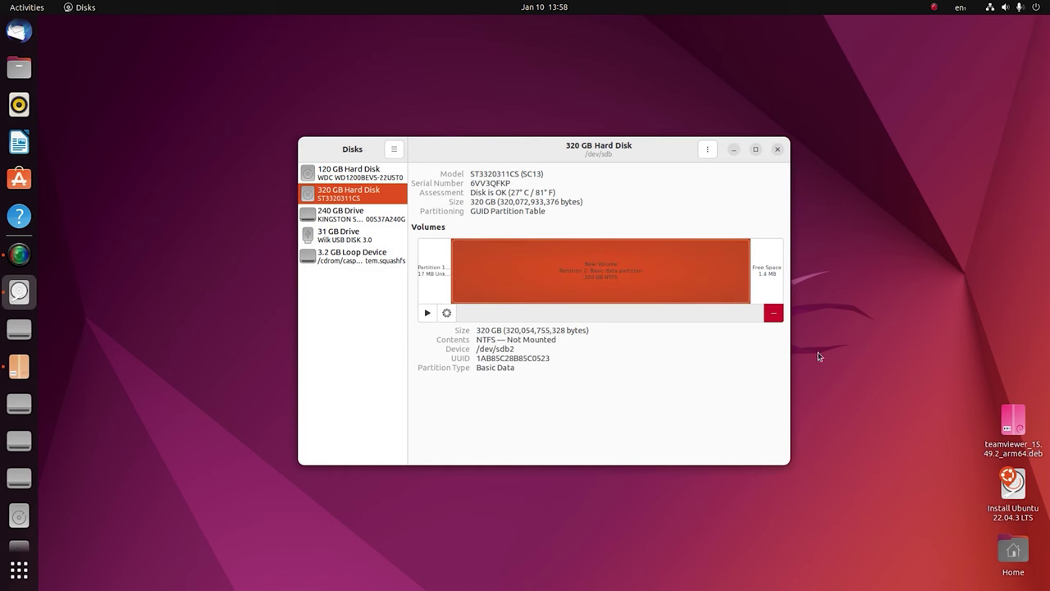
left_click(773, 314)
left_click(627, 374)
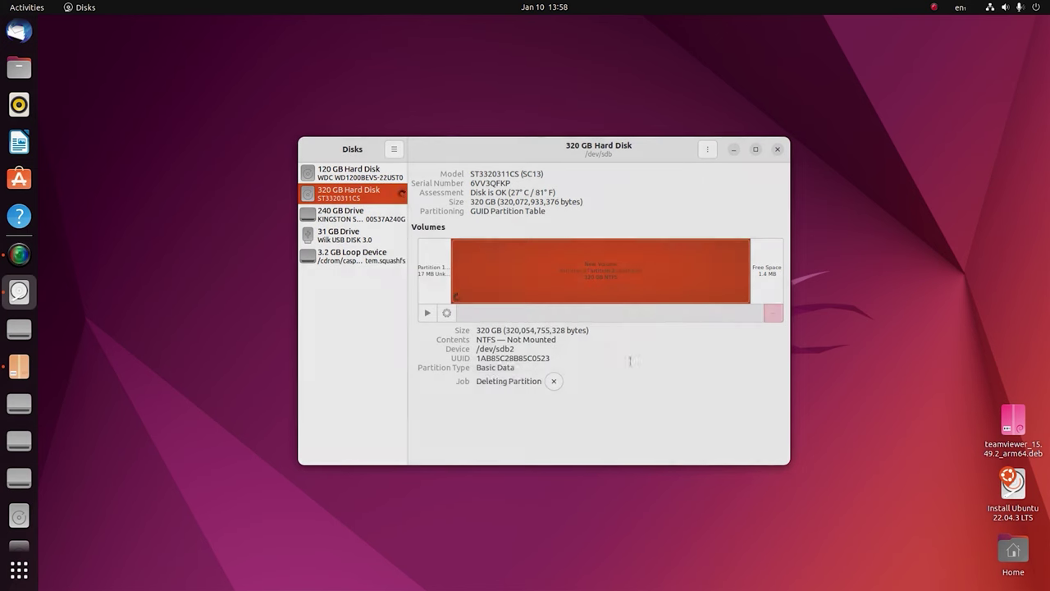
left_click(722, 284)
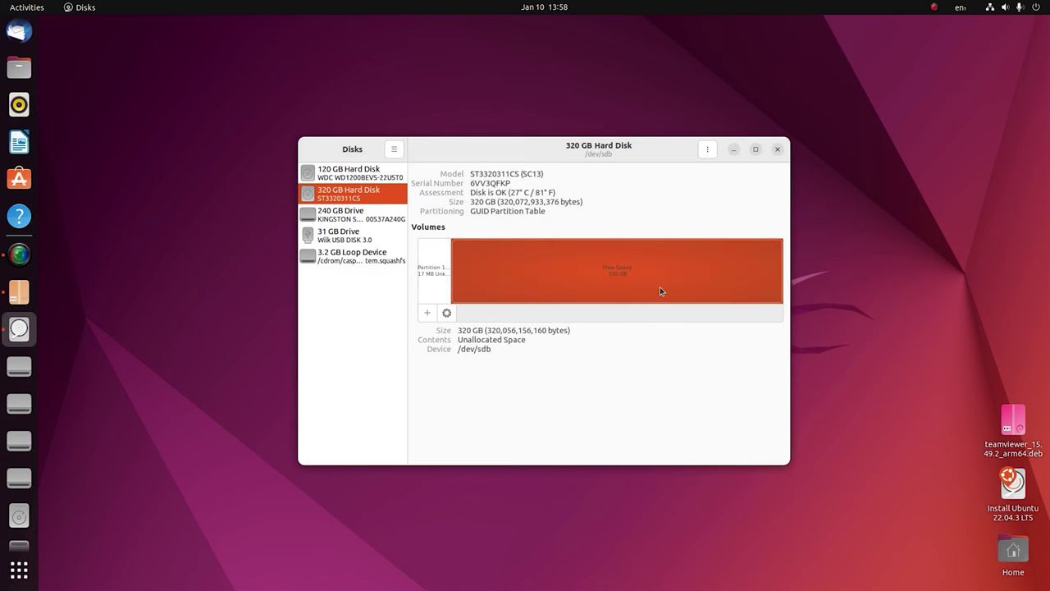
left_click(441, 293)
left_click(773, 315)
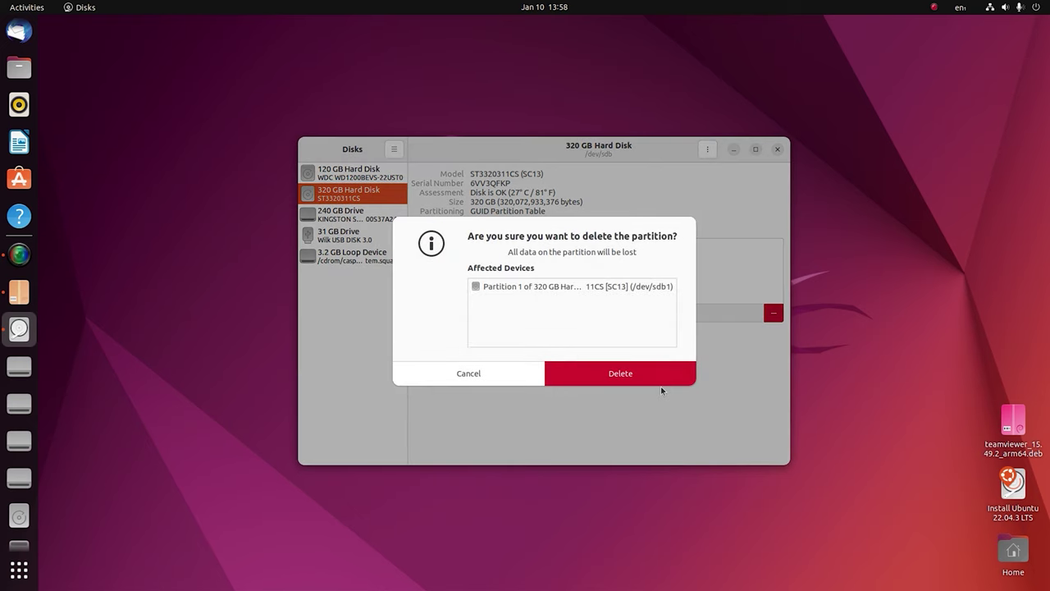
left_click(662, 375)
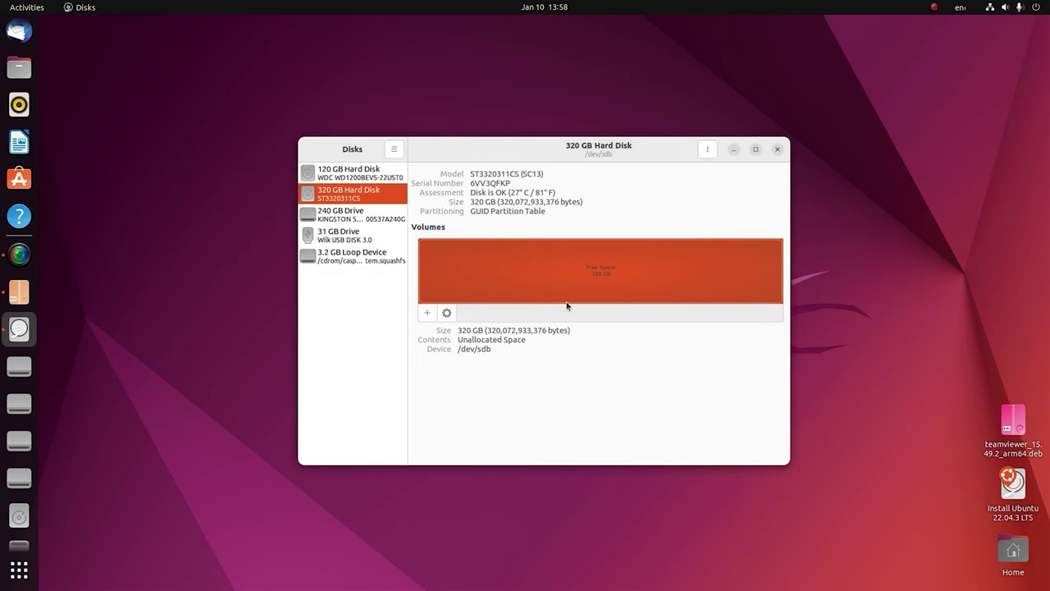
Create a 320 GB Ext4 partition with volume name 1 in the free space of the 320 GB hard disk
left_click(427, 313)
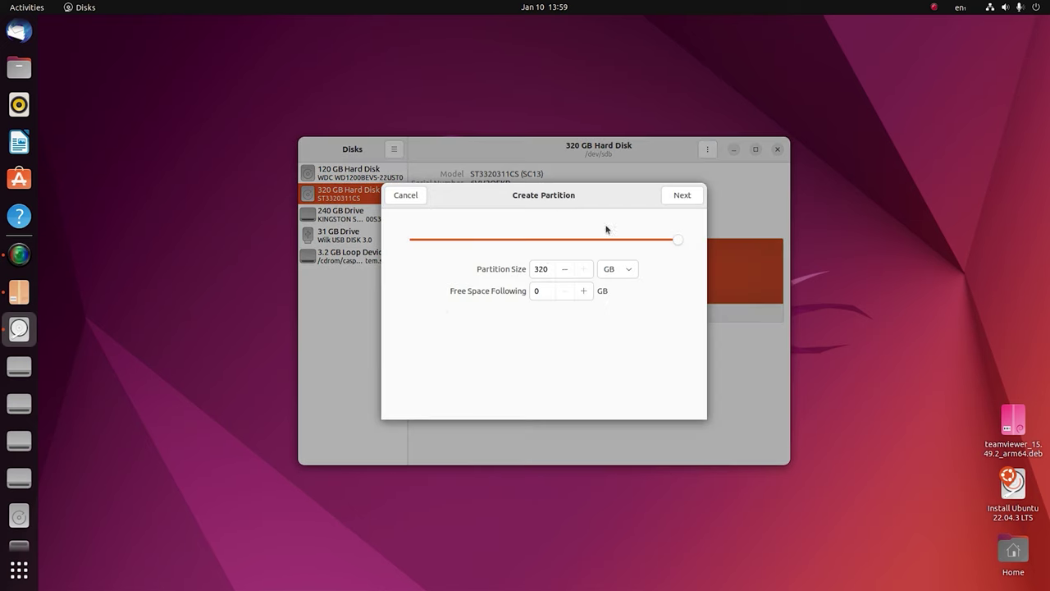
left_click(693, 202)
left_click(560, 240)
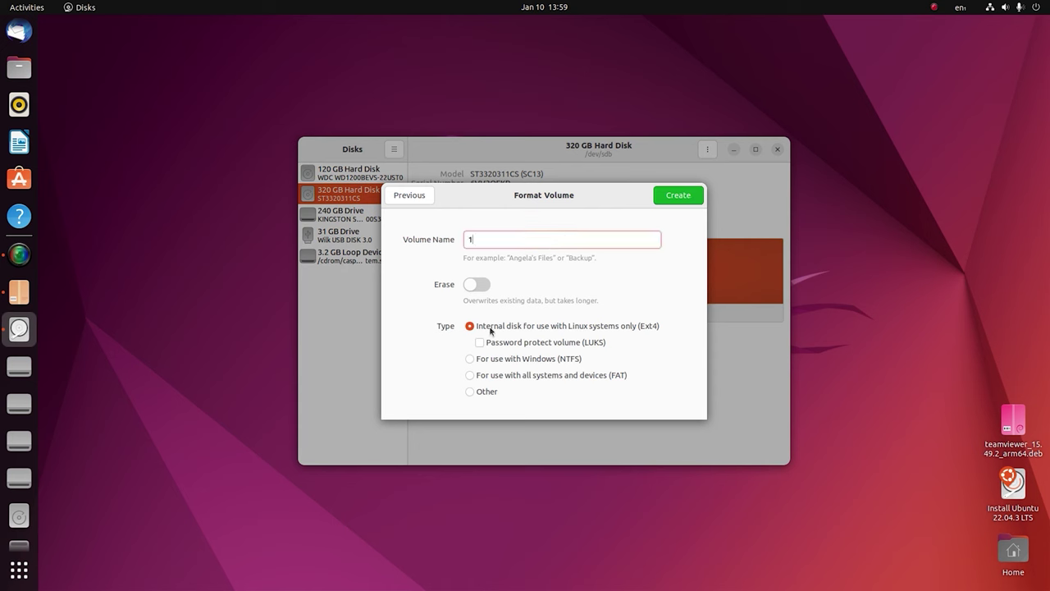
left_click(690, 201)
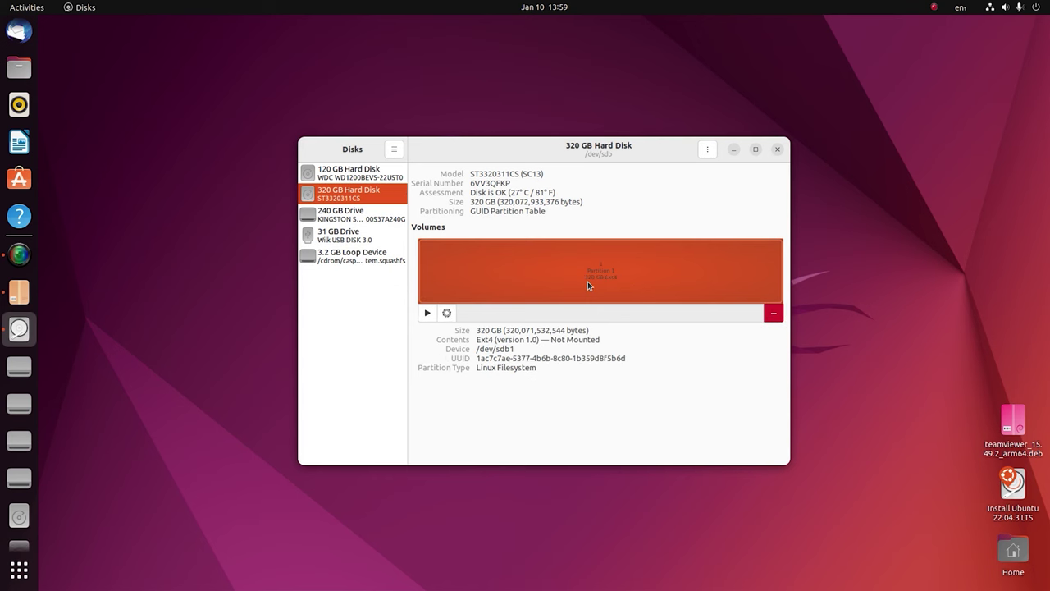
Mount the new Ext4 partition /dev/sdb1 and highlight its mount path
left_click(427, 312)
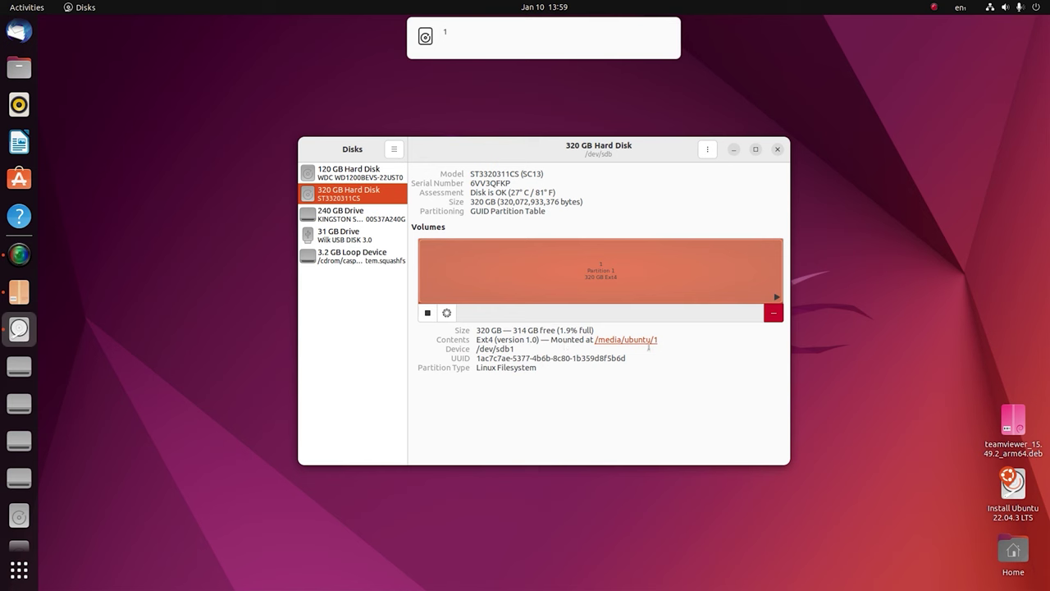
left_click_drag(662, 339, 595, 344)
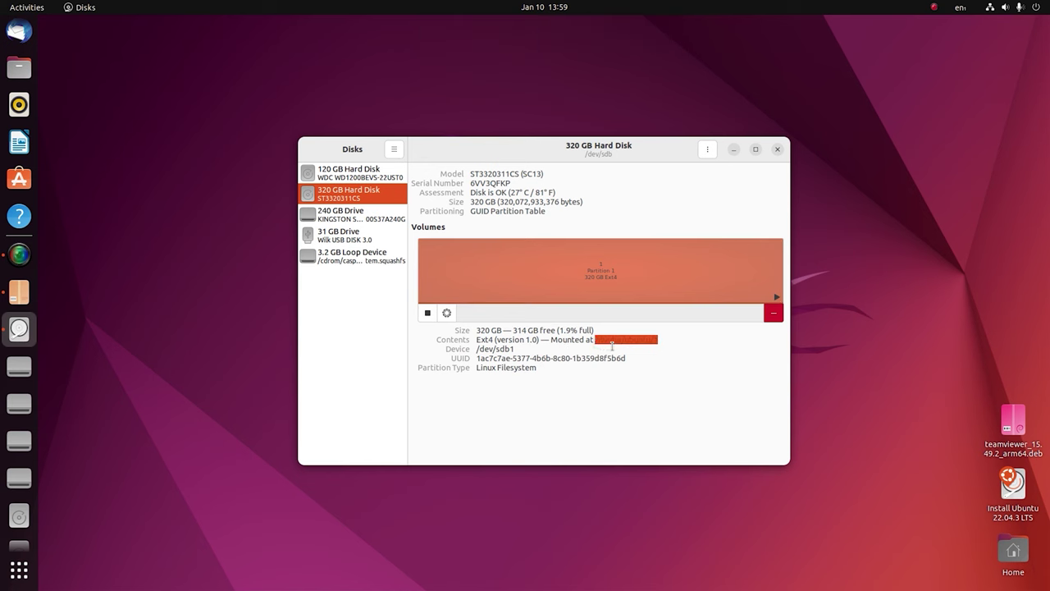
left_click(652, 347)
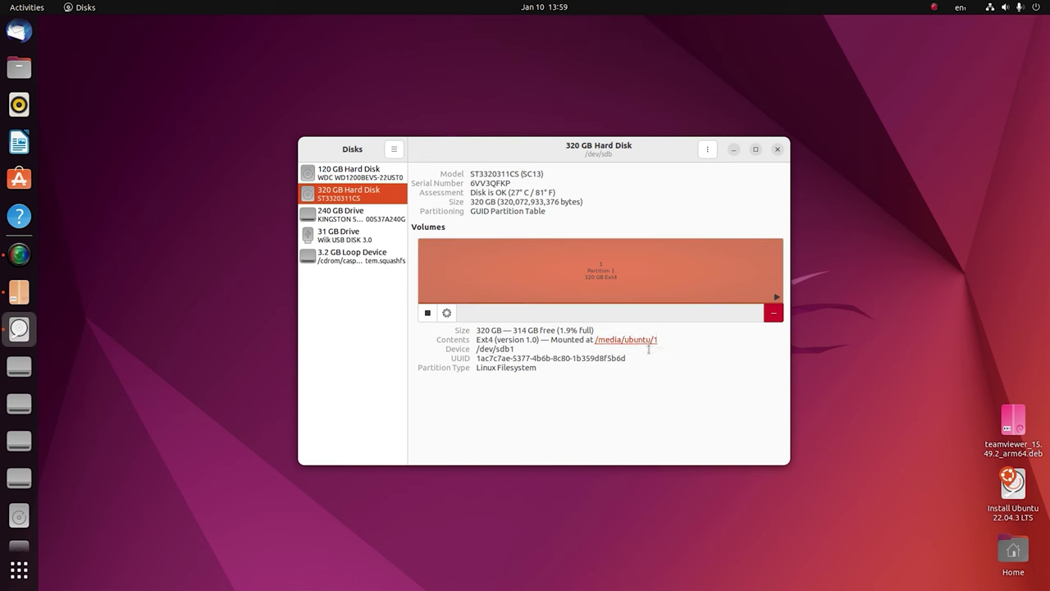
Open a maximized Terminal window and start a root shell with sudo -s
left_click(19, 575)
left_click(788, 365)
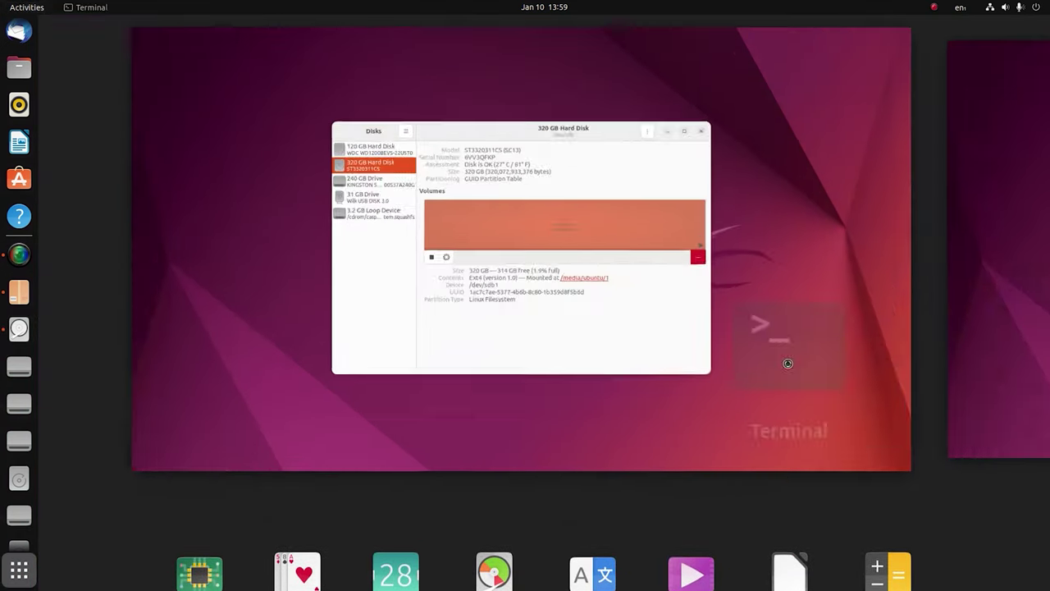
left_click(405, 33)
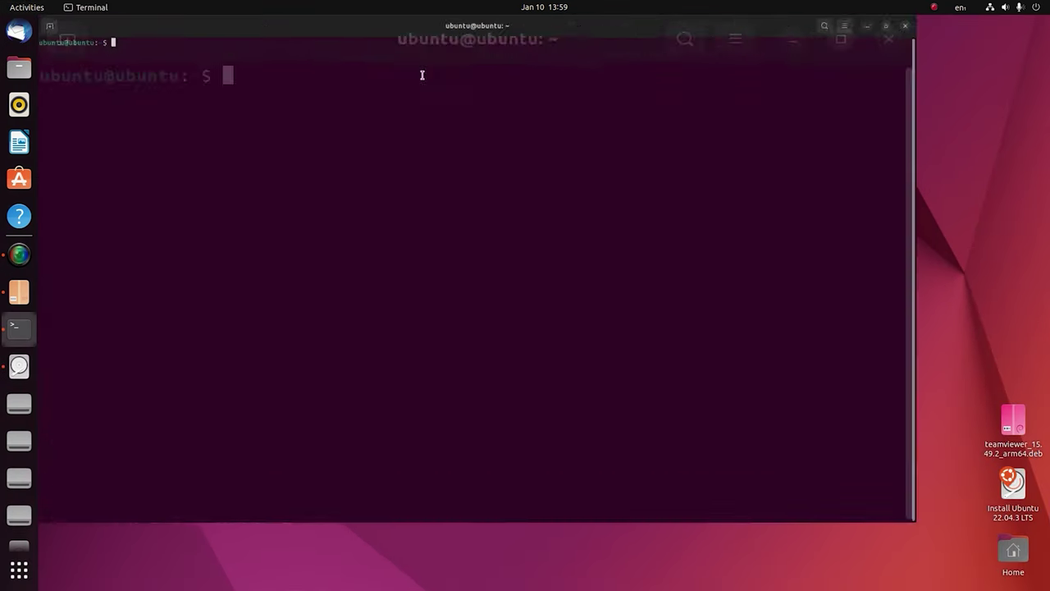
type("su")
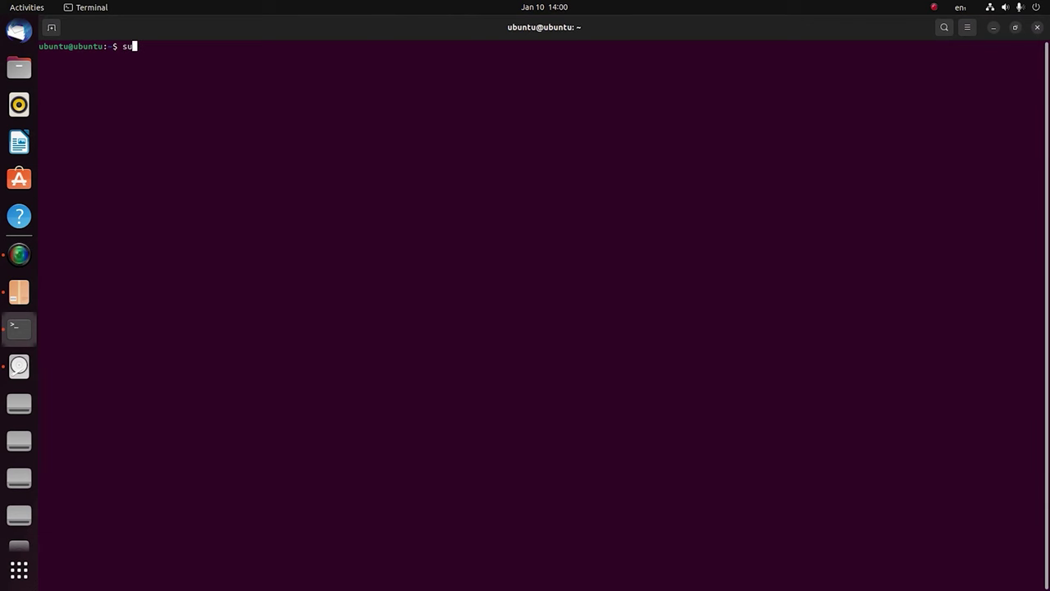
type("do -s")
key("Return")
Try the lsscsi command and install its package with apt install lsscsi
type("lss")
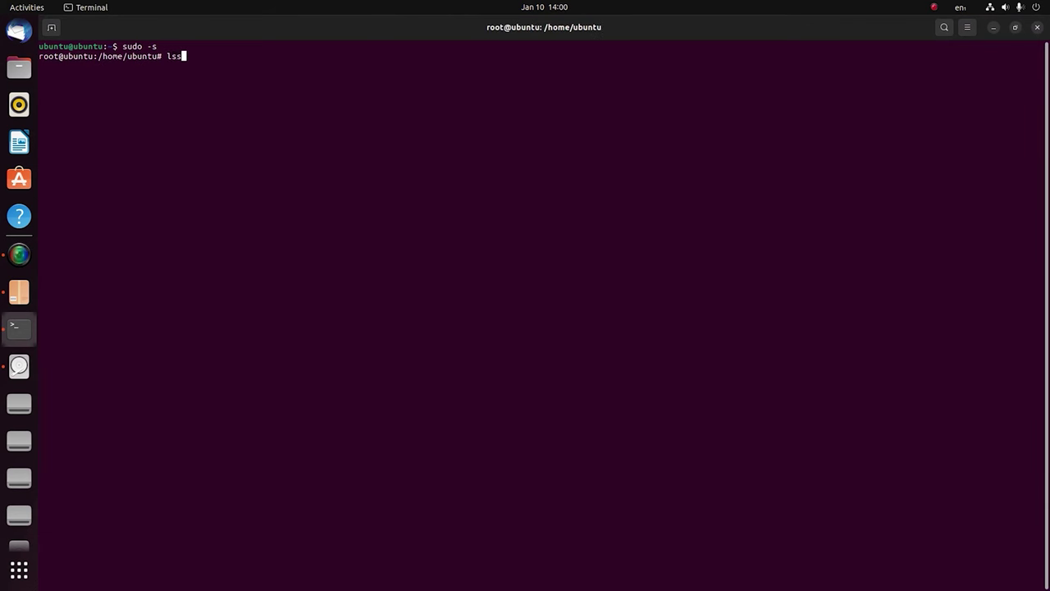
type("csi")
key("Return")
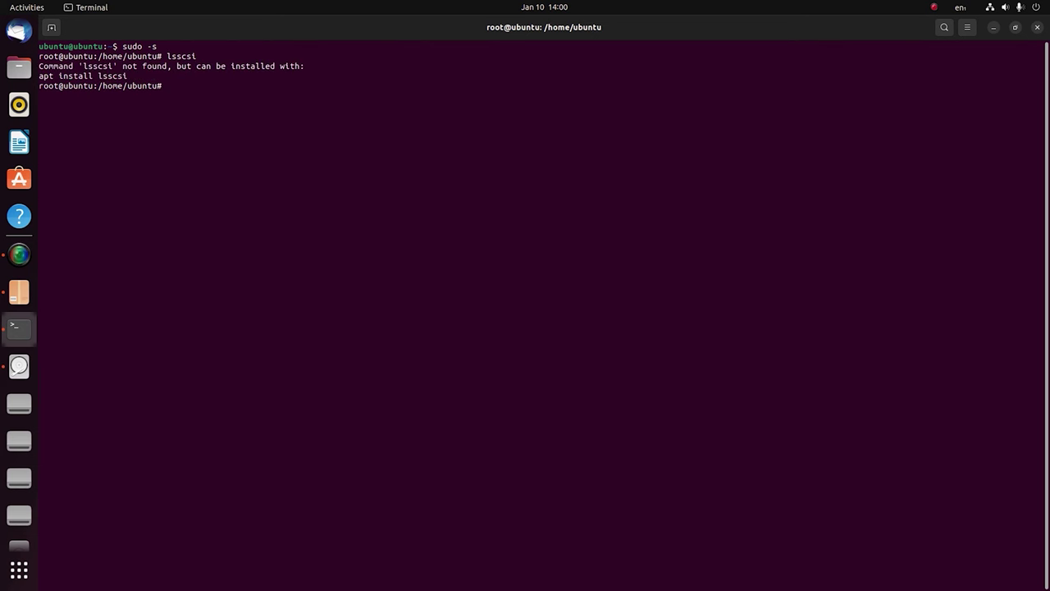
type("apt install lsscsi")
key("Return")
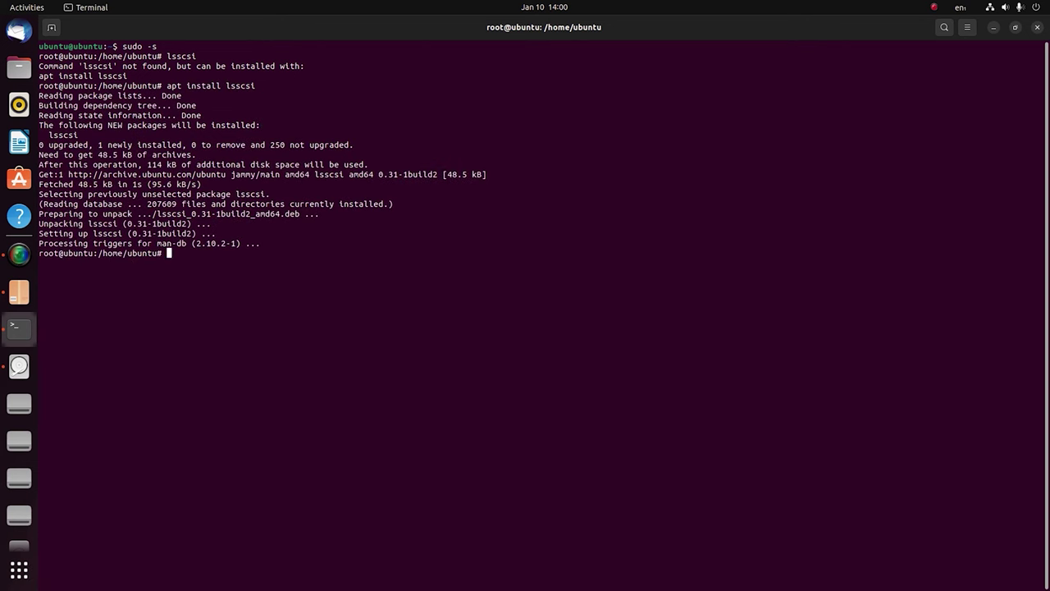
List the connected drives with lsscsi and highlight the /dev/sda and /dev/sdb entries
type("lsscsi")
key("Return")
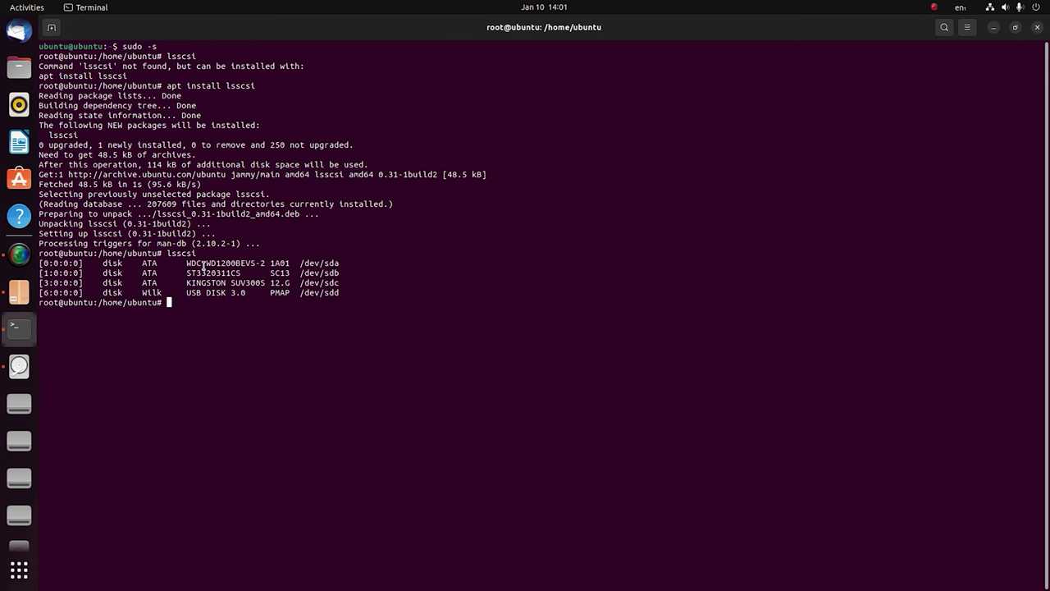
left_click_drag(342, 262, 187, 263)
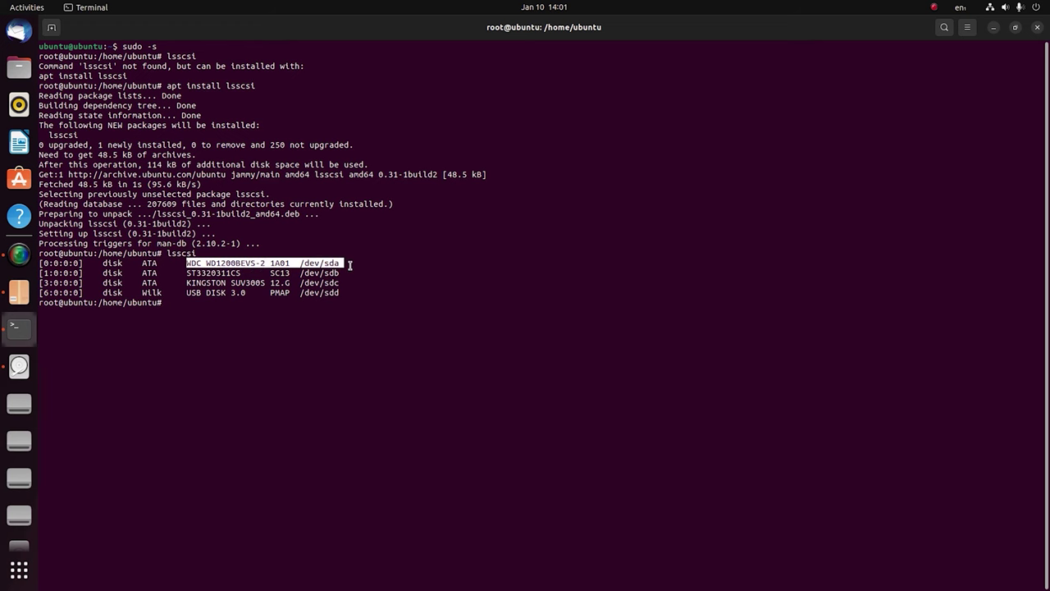
left_click_drag(344, 274, 187, 274)
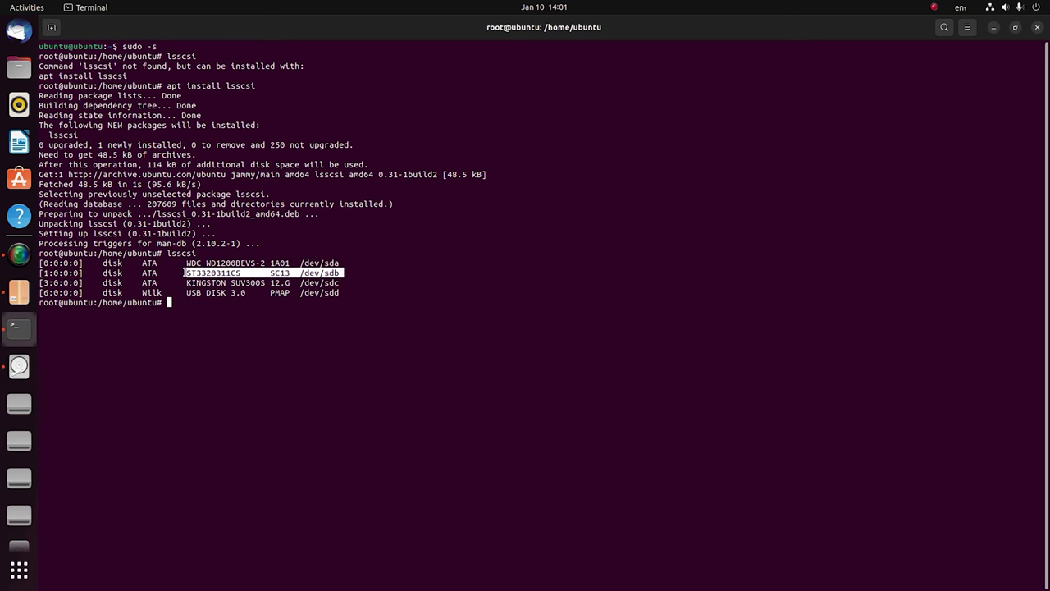
Check the mount path of /dev/sdb1 in Disks and return to the Terminal
left_click(16, 371)
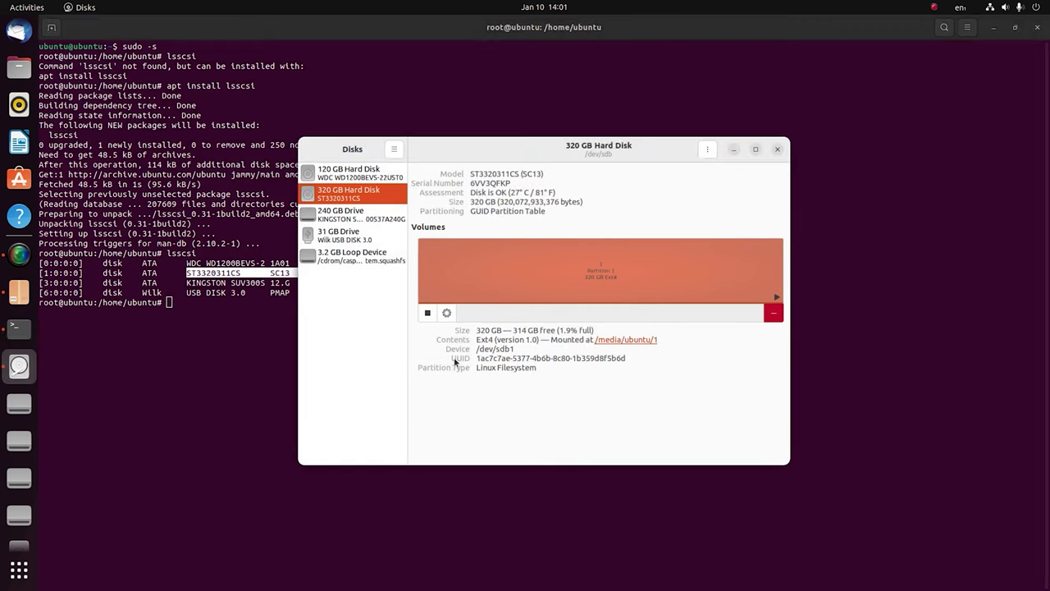
left_click_drag(663, 340, 594, 339)
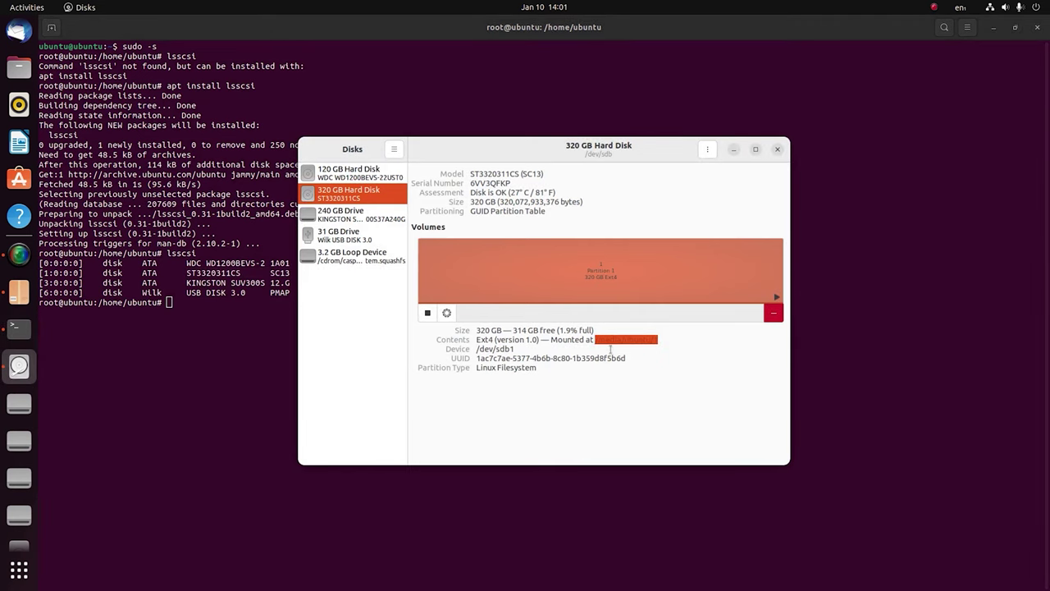
left_click(671, 340)
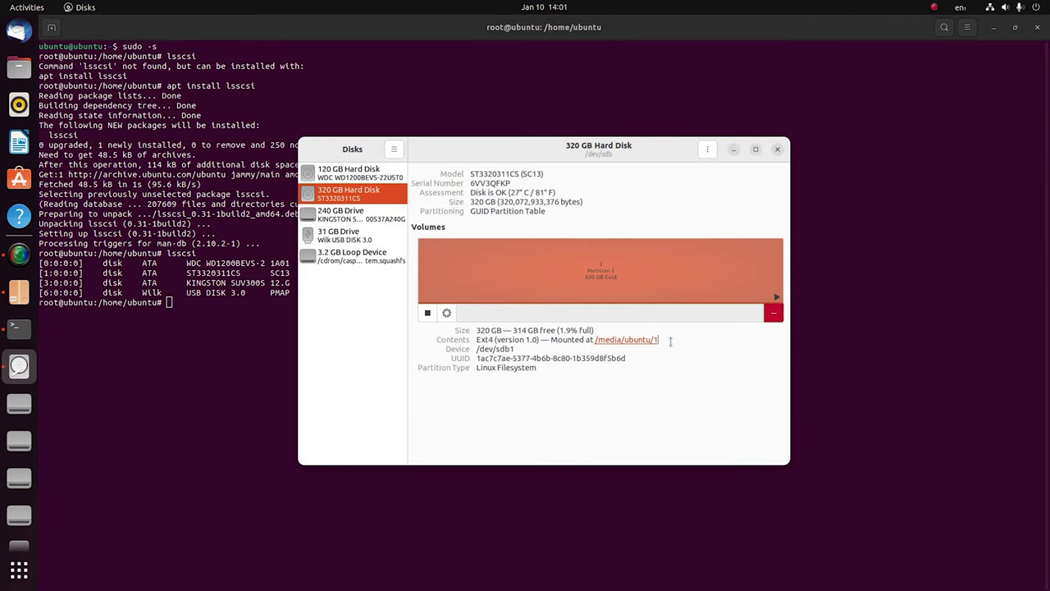
left_click(227, 342)
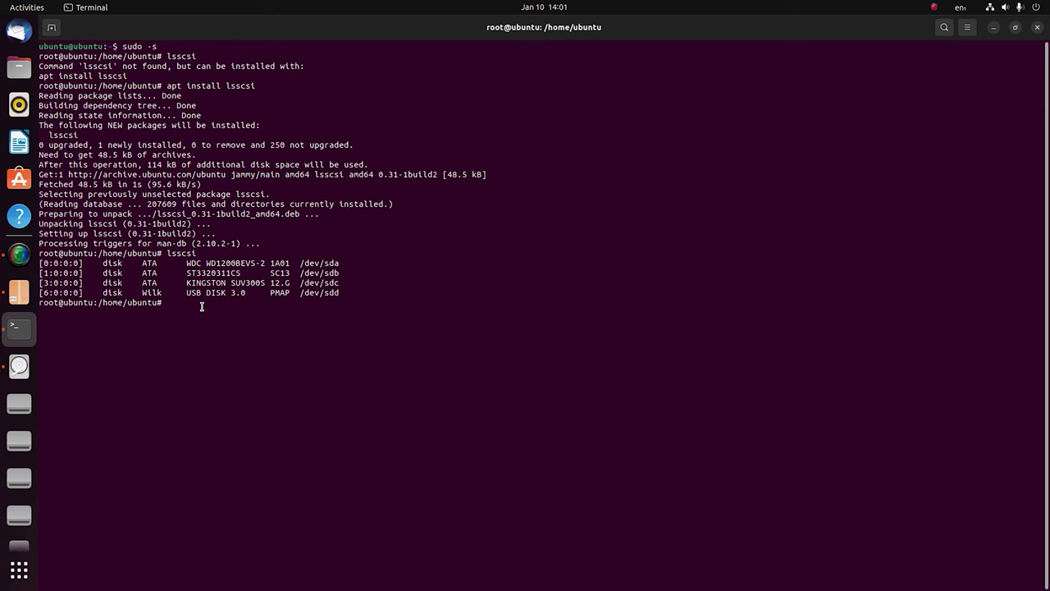
Image the source drive by running sudo dd if=/dev/sda of=/media/ubuntu/1/sda.img bs=1k conv=noerror status=progress, reviewing each parameter before execution
type("sudo dd if=/dev/sda of=")
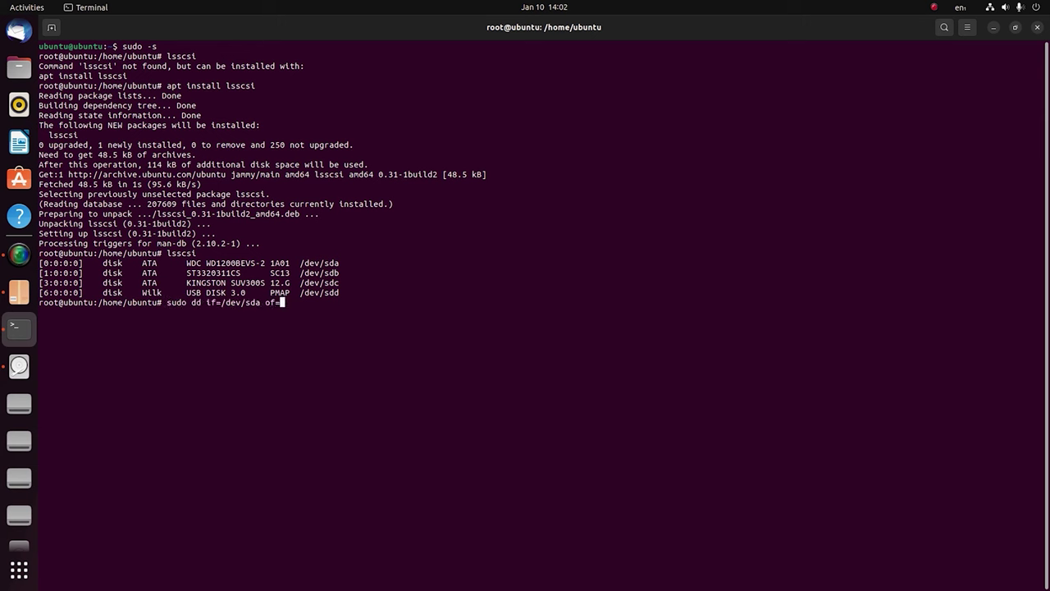
type("/media/ubuntu/1/sda.img bs=1k conv=noerror status=progress")
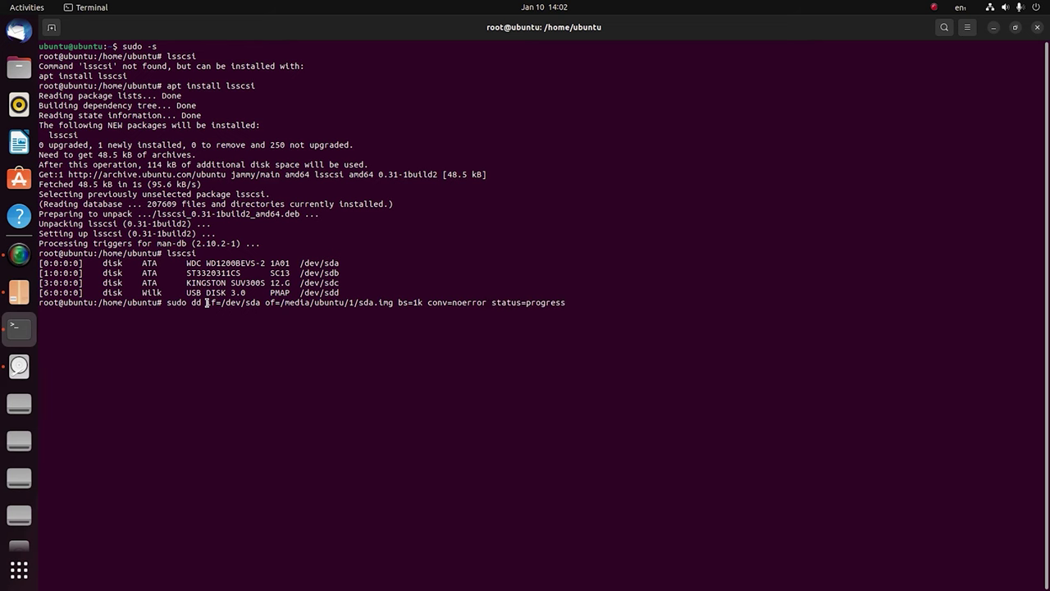
left_click_drag(206, 303, 265, 310)
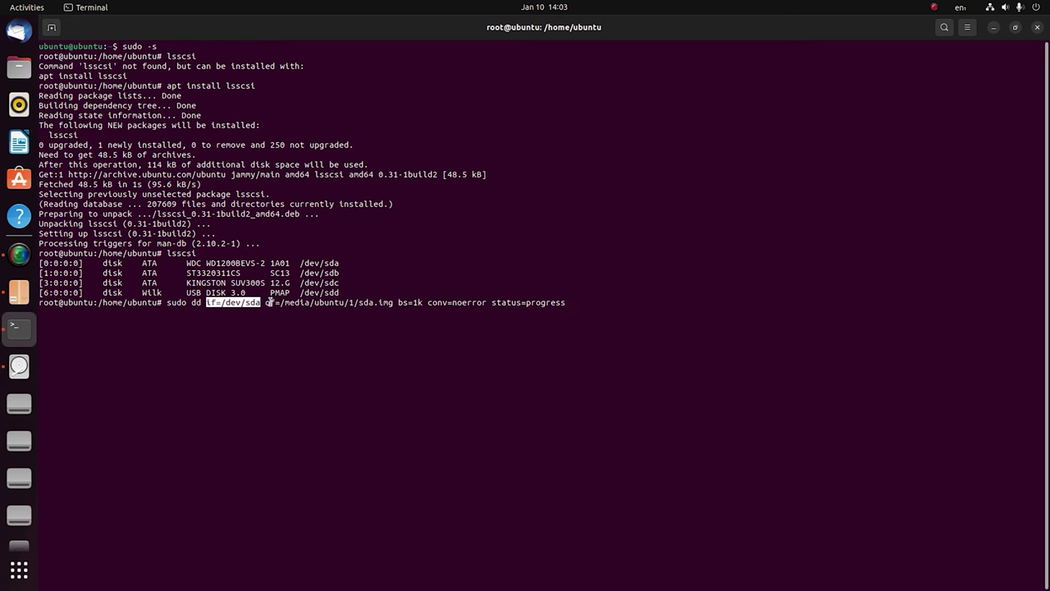
left_click_drag(266, 302, 423, 303)
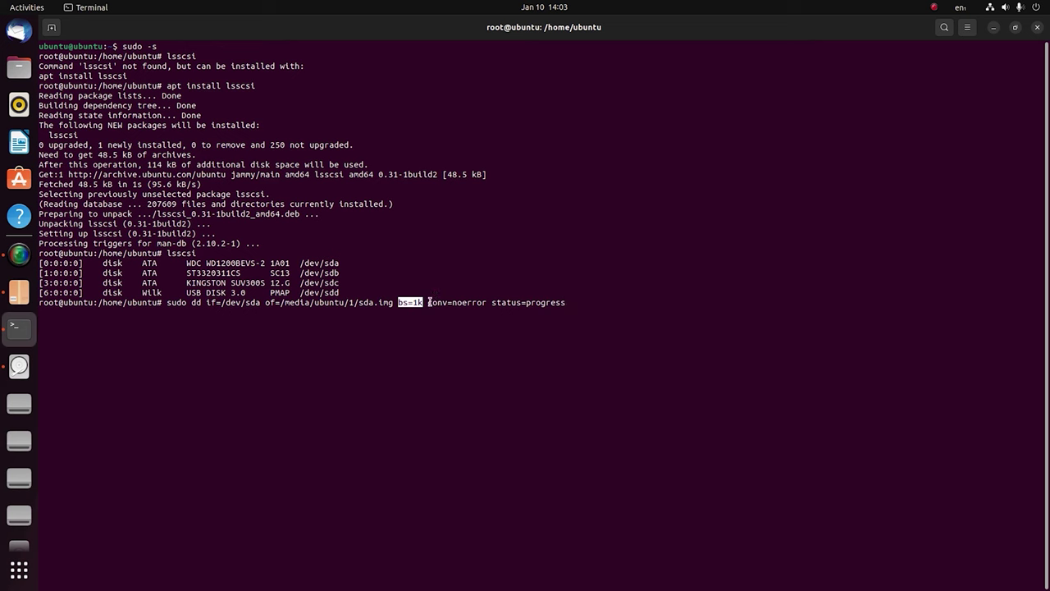
left_click_drag(428, 303, 488, 303)
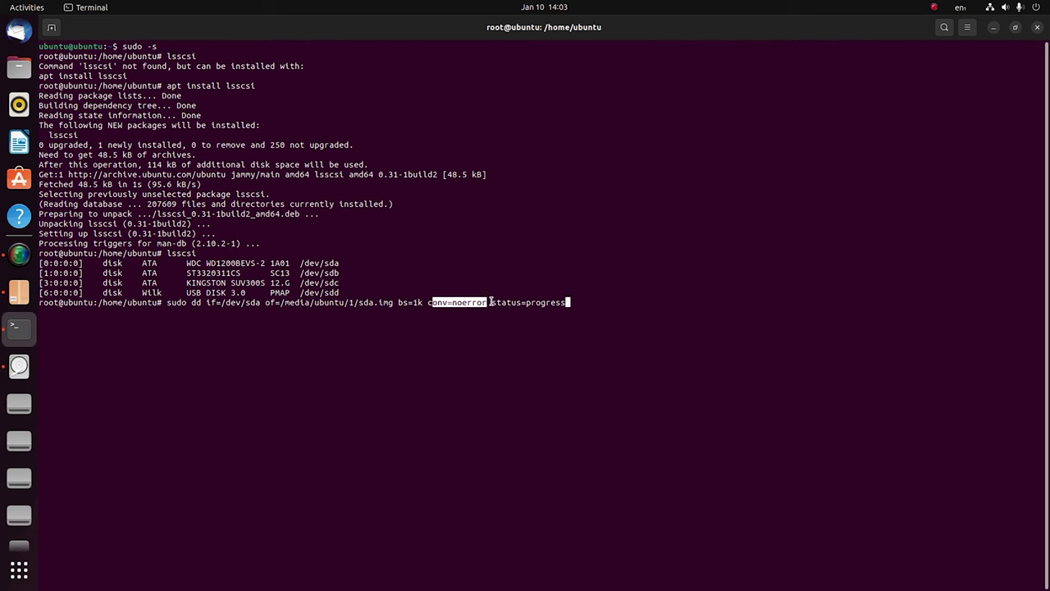
left_click_drag(492, 303, 563, 303)
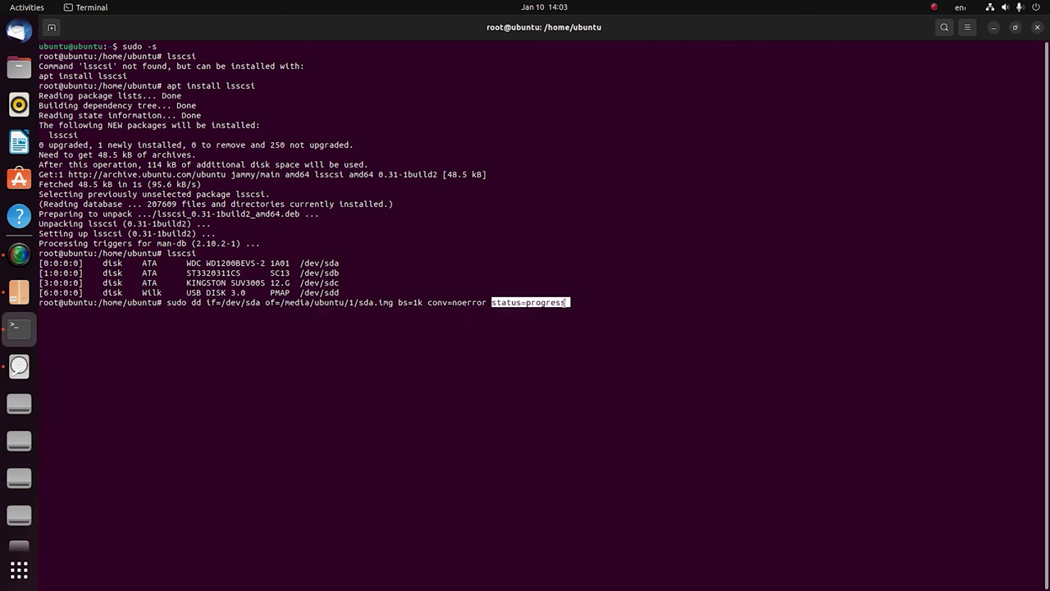
left_click(561, 322)
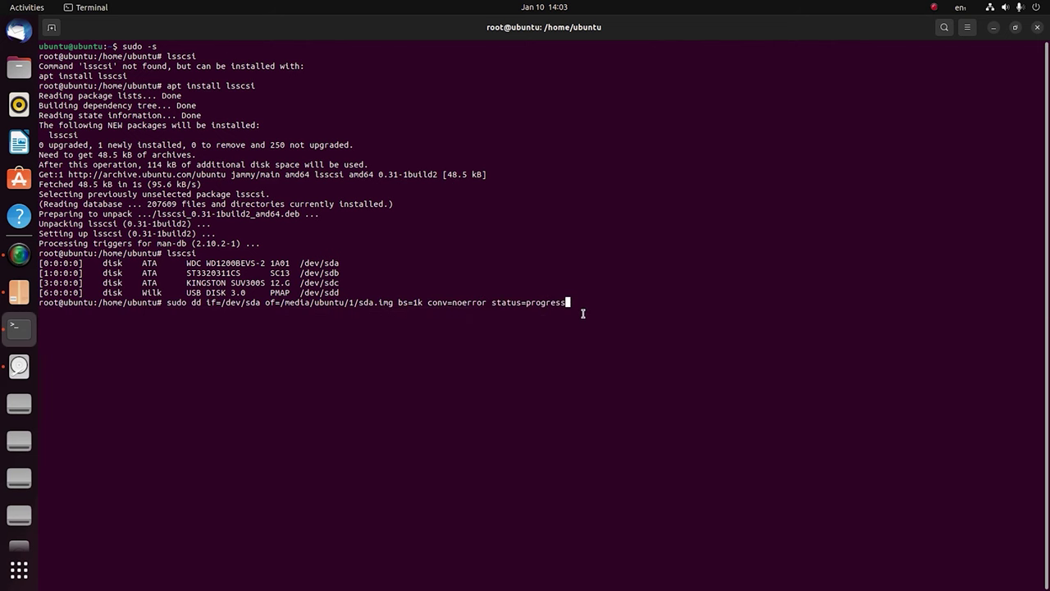
key("Return")
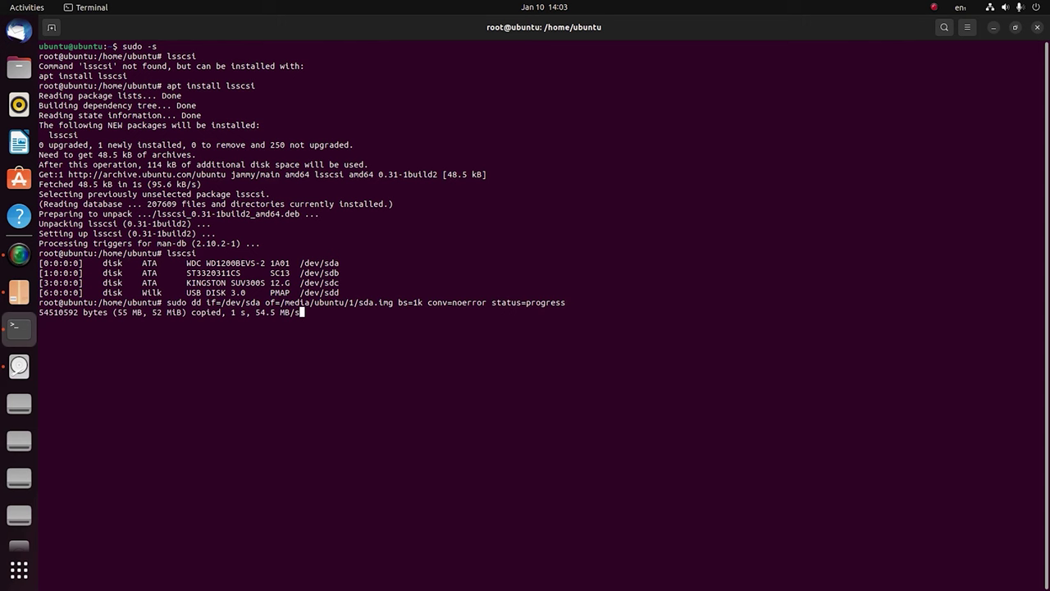